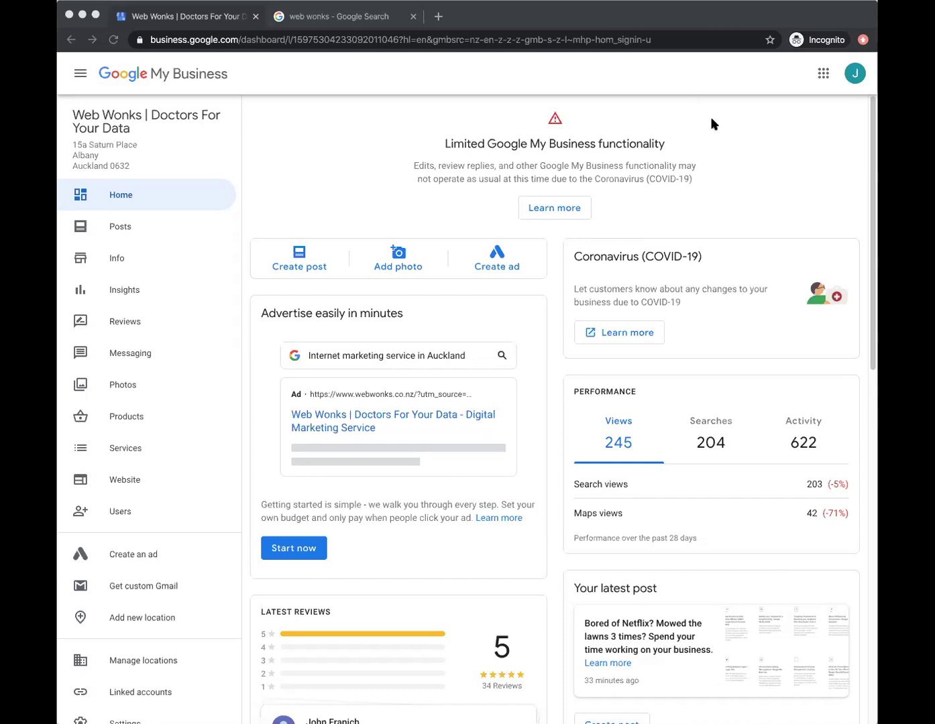
# Examine the Web Wonks business listing in the Google Search results, including its contact details, products, reviews, description and posts.
pyautogui.click(363, 16)
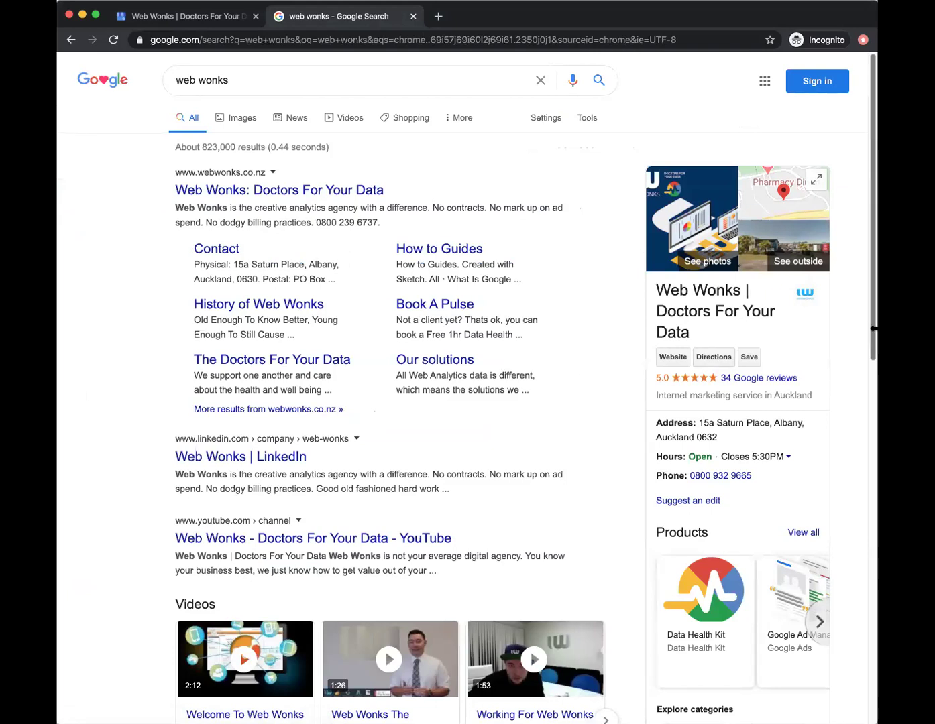
pyautogui.click(730, 87)
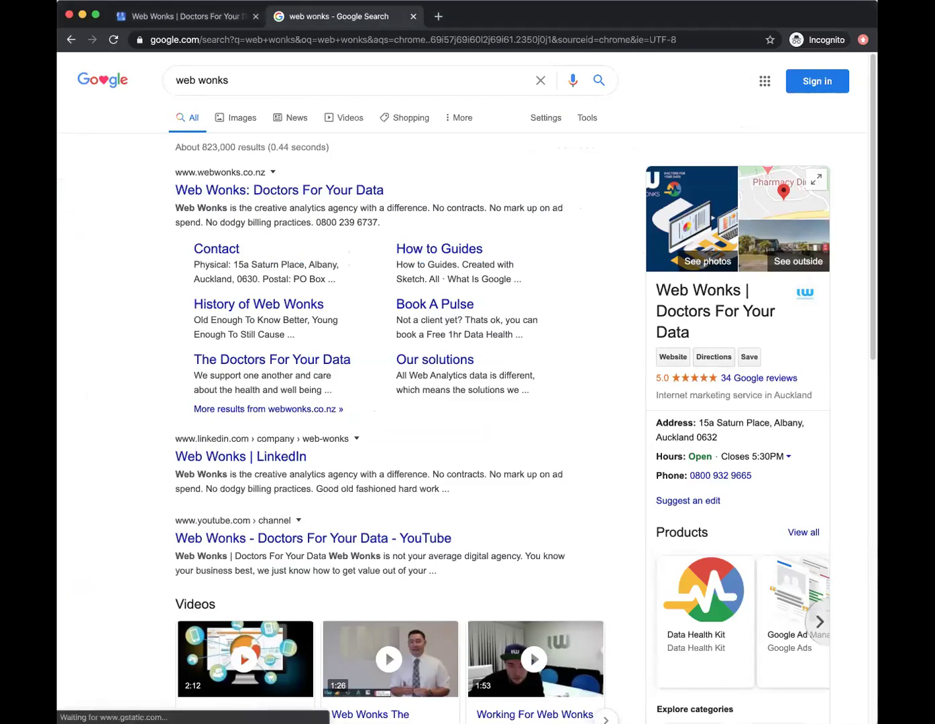
pyautogui.moveTo(877, 336); pyautogui.dragTo(934, 335)
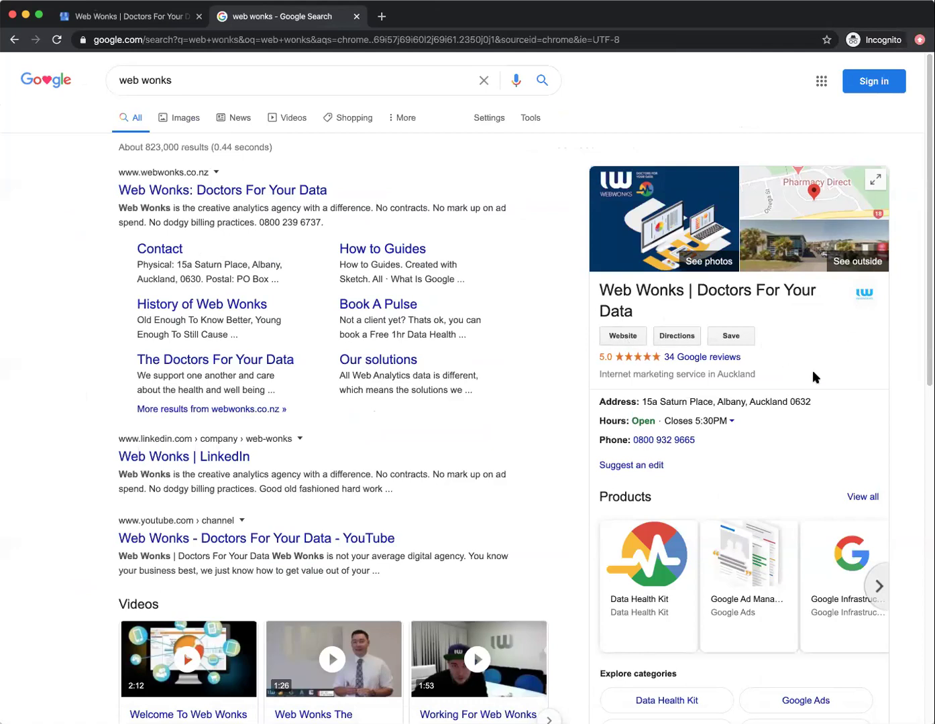
pyautogui.scroll(-1, 812, 373)
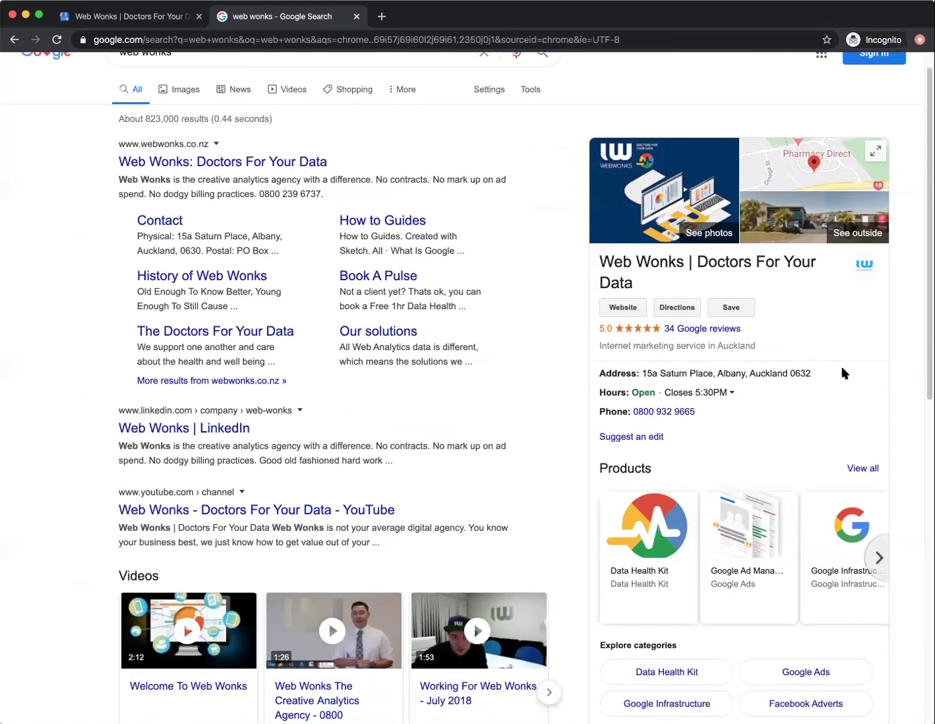
pyautogui.scroll(-2, 842, 374)
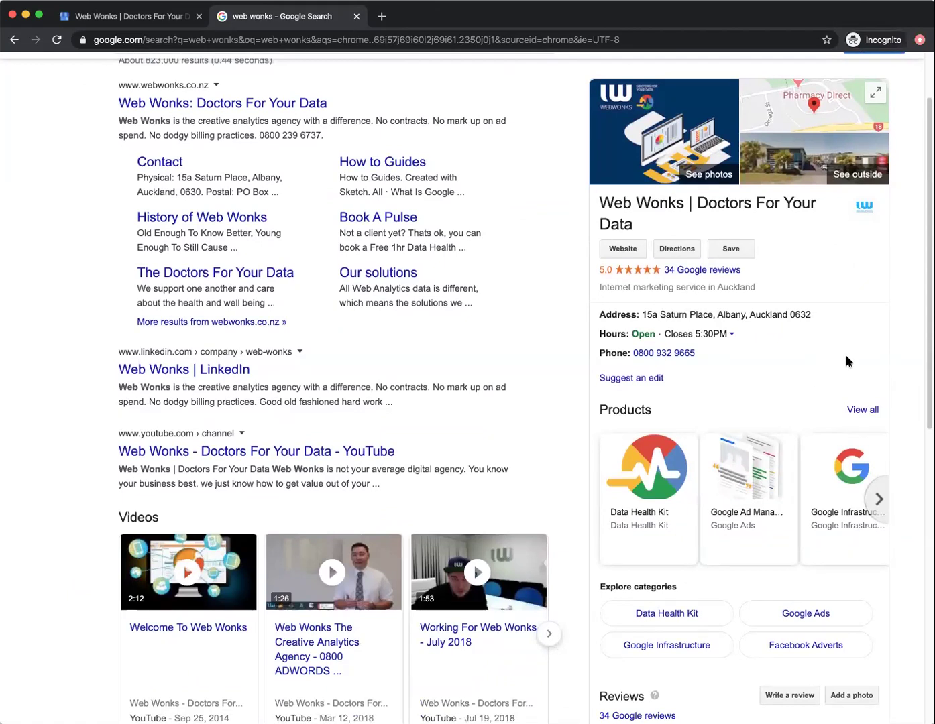
pyautogui.scroll(-3, 900, 378)
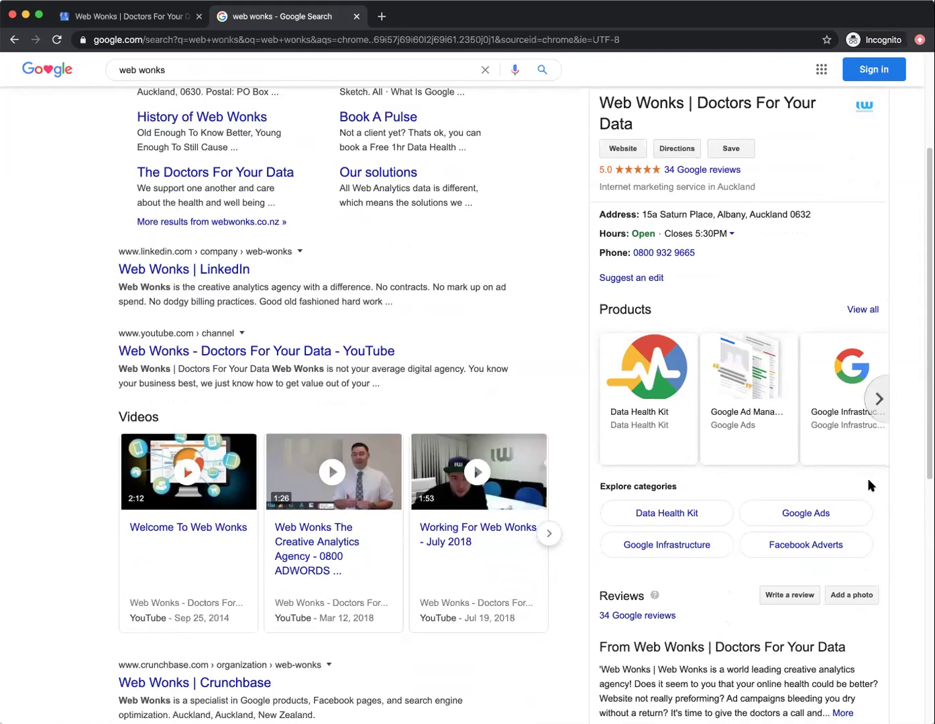
pyautogui.scroll(-5, 877, 477)
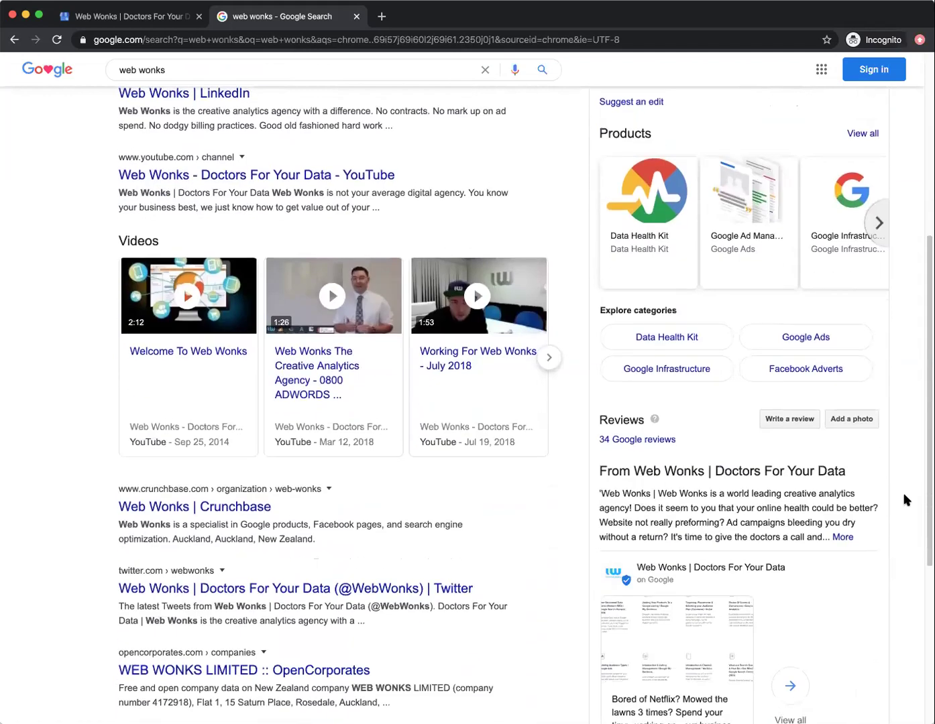
pyautogui.scroll(-2, 893, 516)
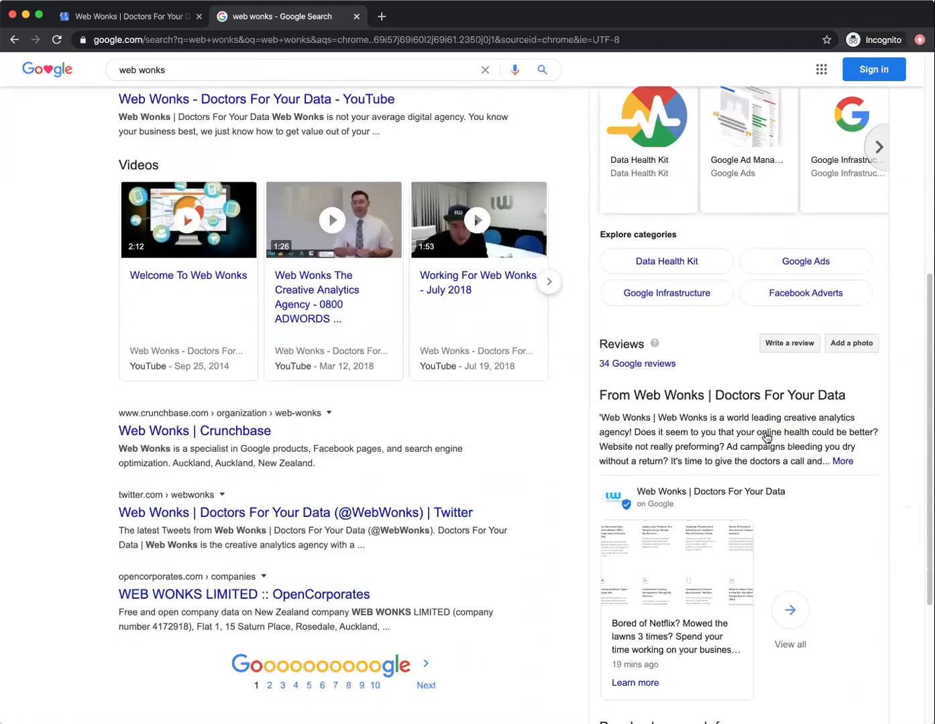
pyautogui.scroll(-3, 858, 516)
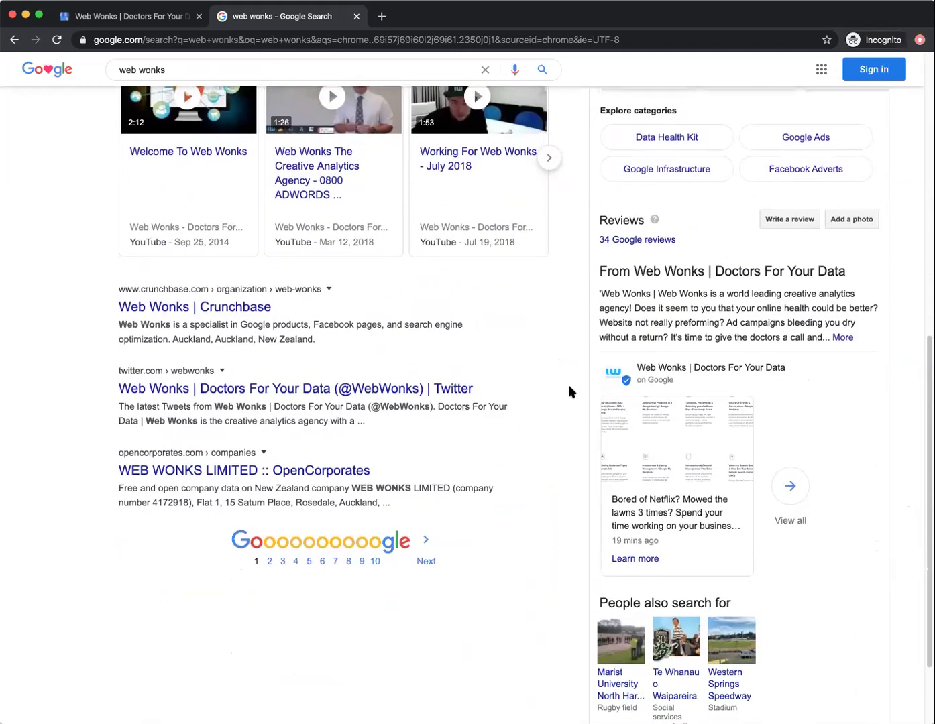
pyautogui.scroll(10, 569, 391)
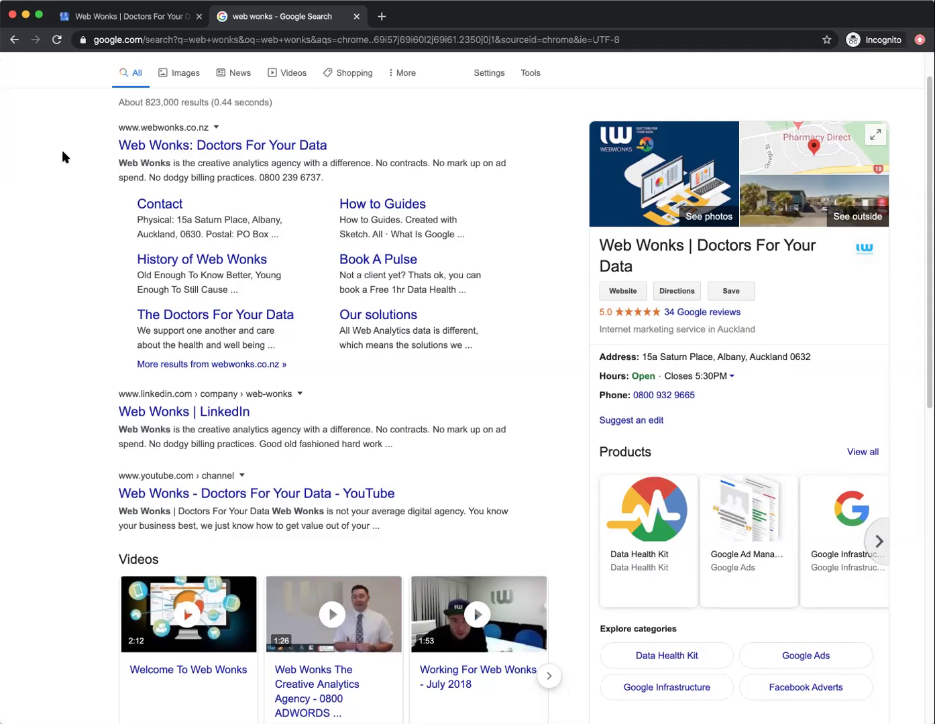
# Switch to Google My Business and review the Home dashboard cards, from performance and reviews to listing completion.
pyautogui.click(100, 19)
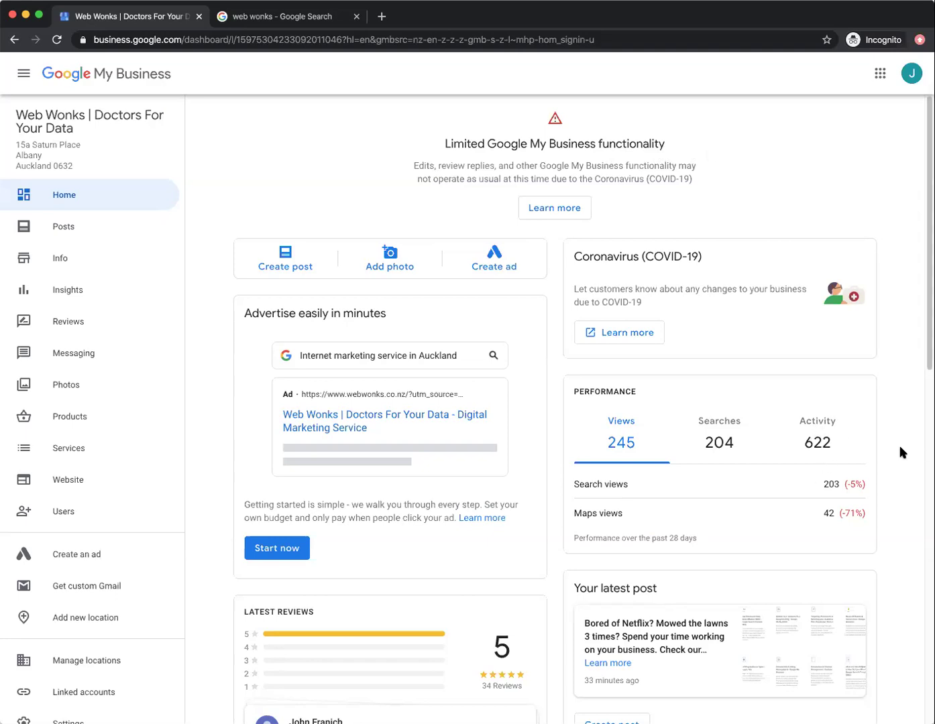
pyautogui.scroll(-5, 902, 452)
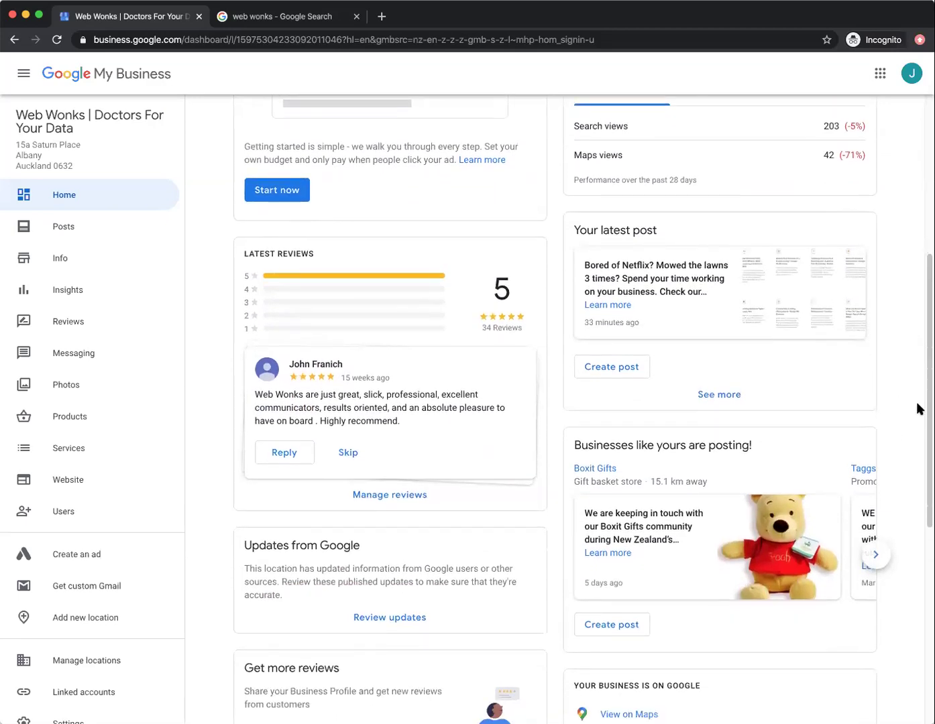
pyautogui.scroll(-3, 918, 409)
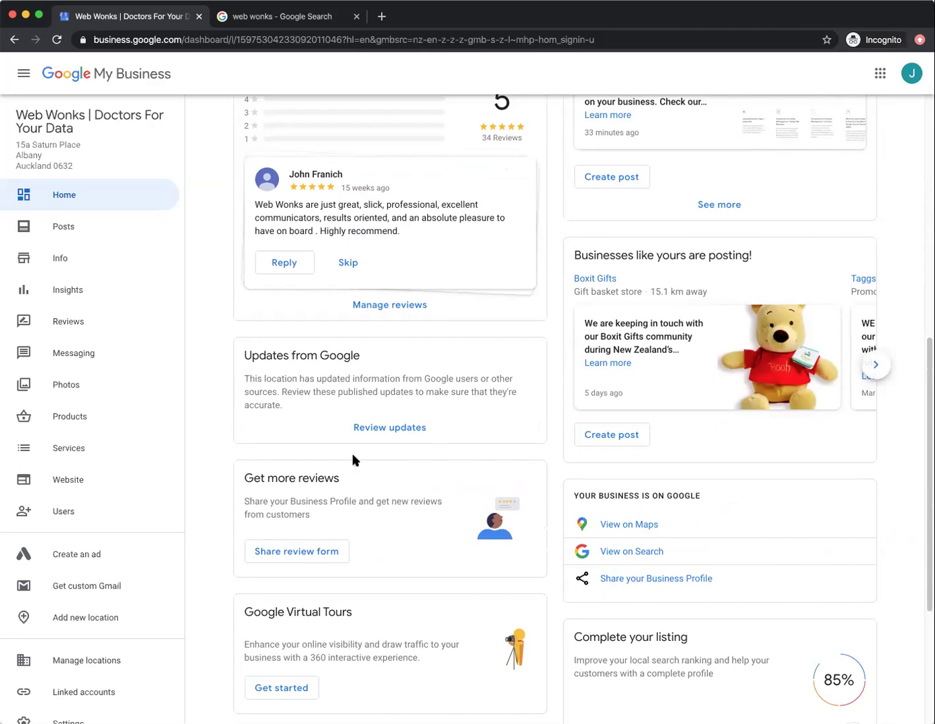
pyautogui.scroll(-2, 492, 440)
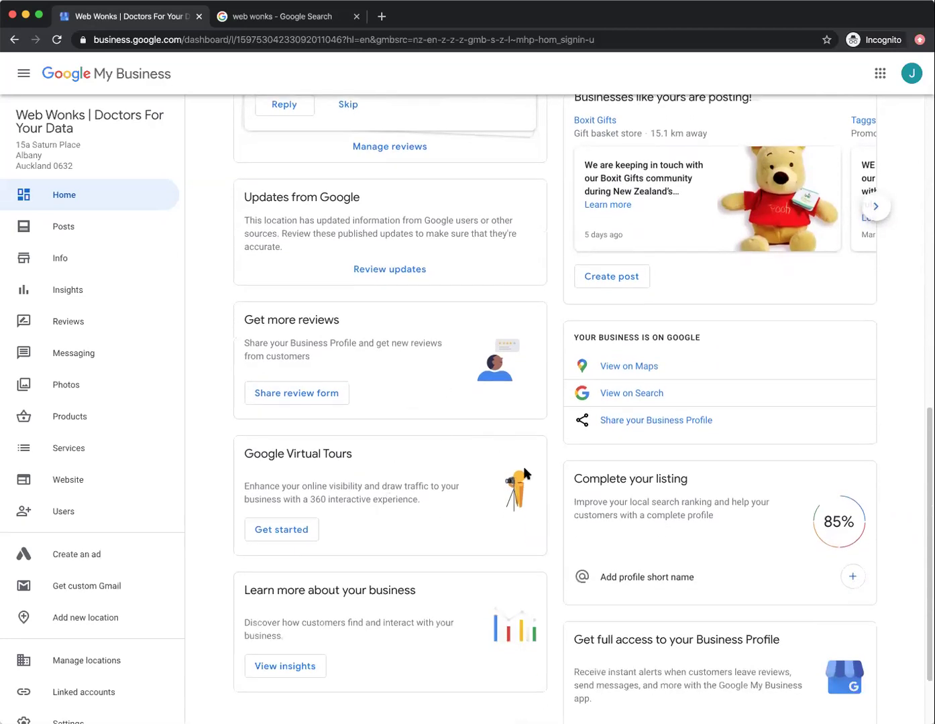
pyautogui.scroll(-2, 525, 470)
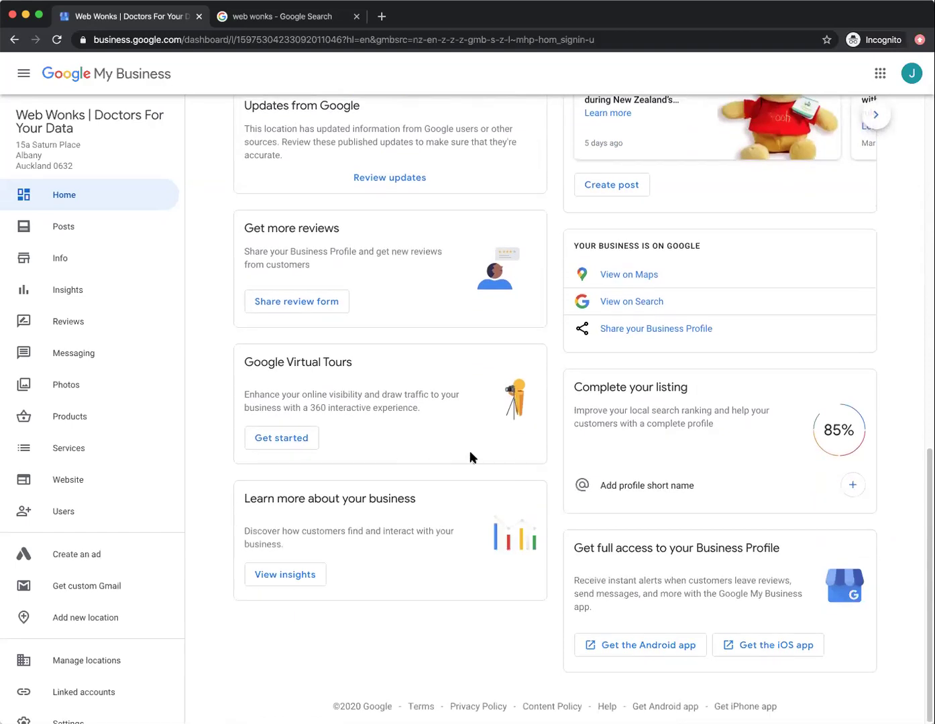
pyautogui.scroll(10, 472, 455)
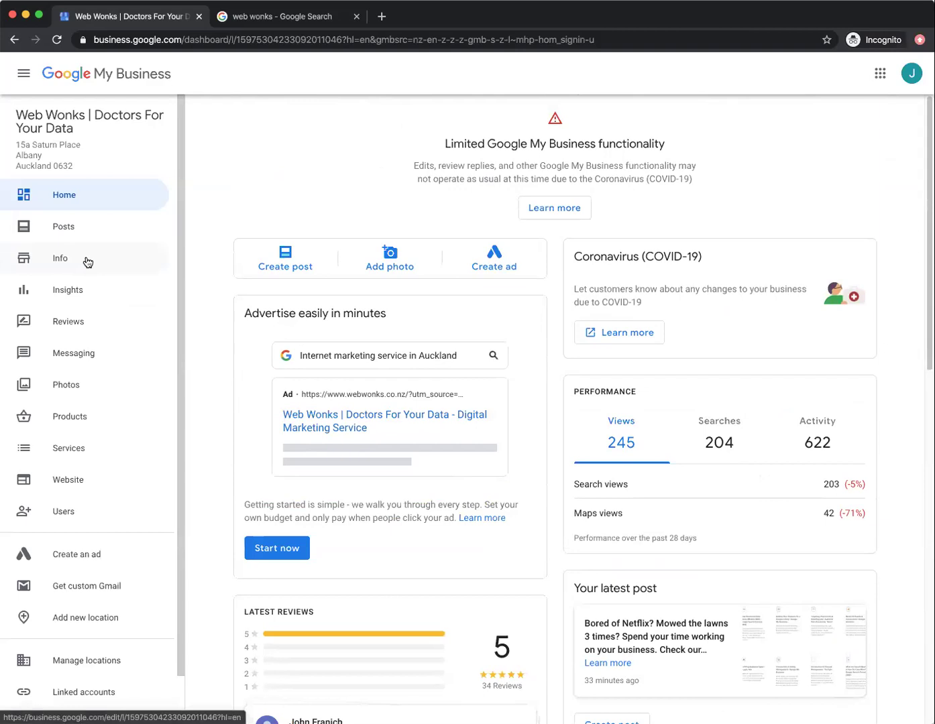
# View the business name setting in the profile's Info section and compare it with the name on the Google Search listing.
pyautogui.click(87, 260)
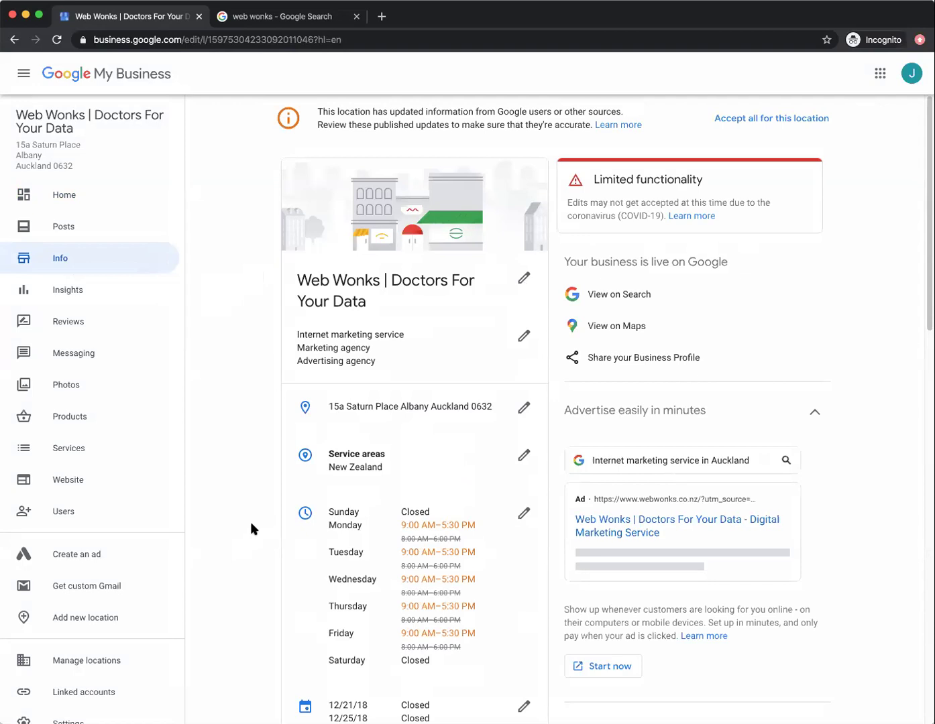
pyautogui.click(523, 281)
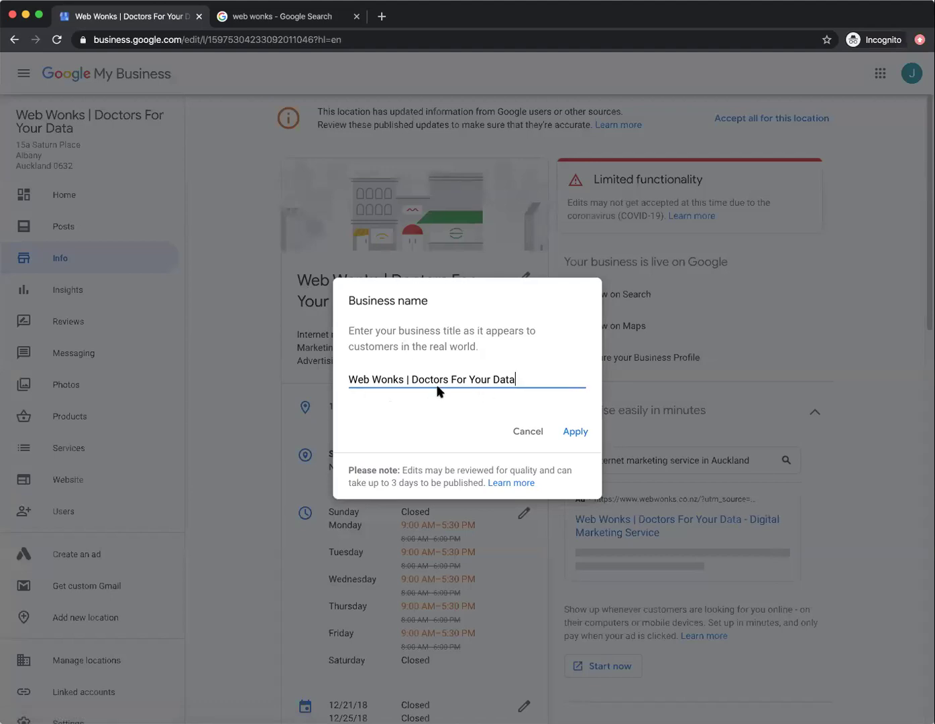
pyautogui.click(286, 16)
pyautogui.moveTo(642, 267); pyautogui.dragTo(599, 245)
pyautogui.click(547, 277)
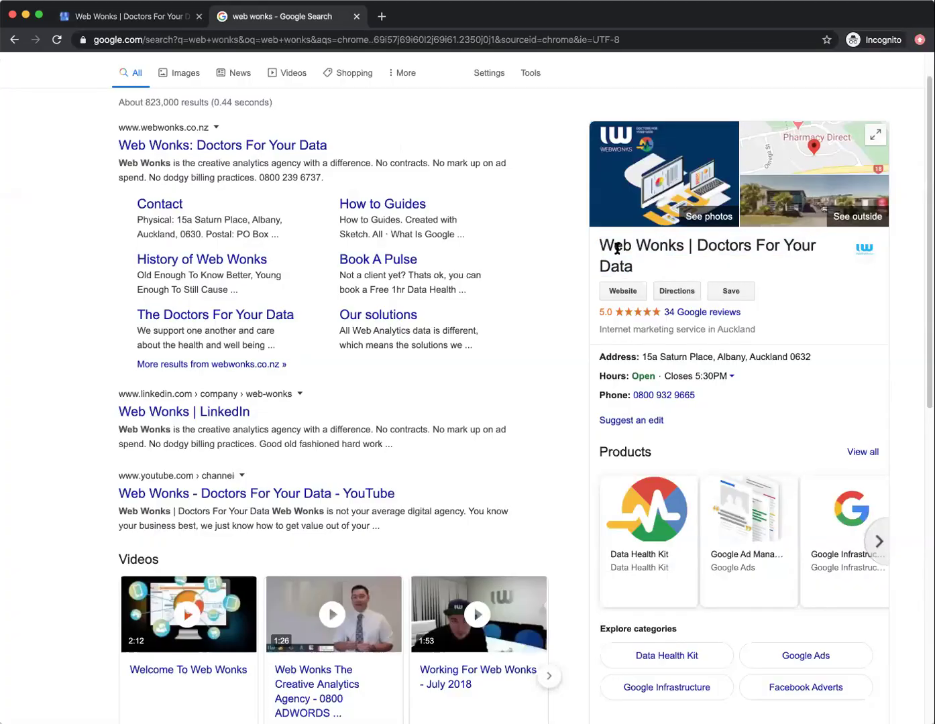
pyautogui.click(153, 20)
pyautogui.click(529, 434)
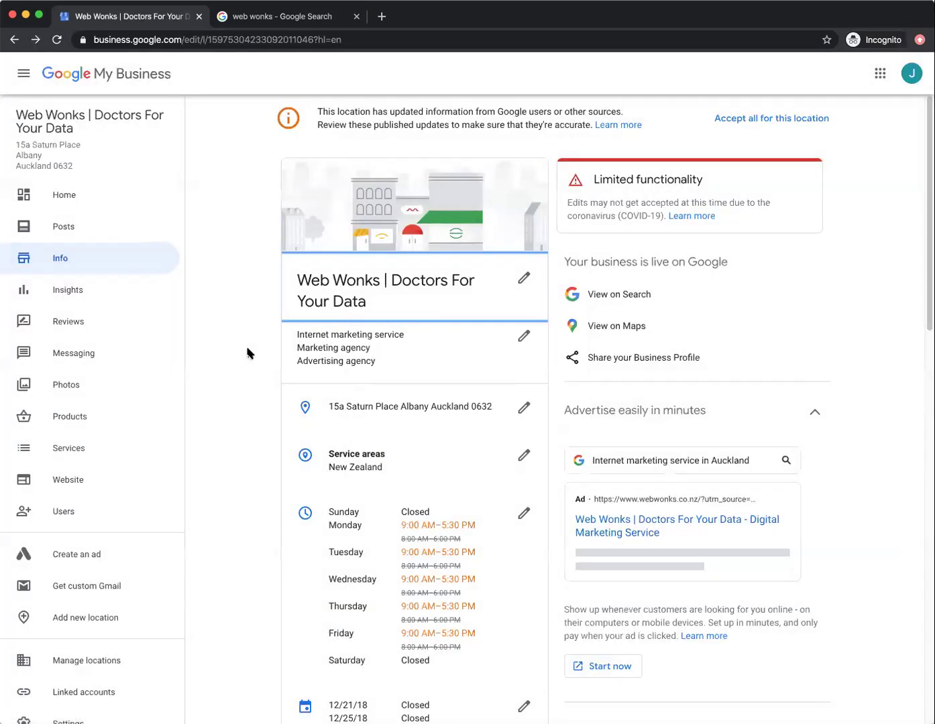
# View the primary and additional business category settings, closing them without applying changes.
pyautogui.click(524, 336)
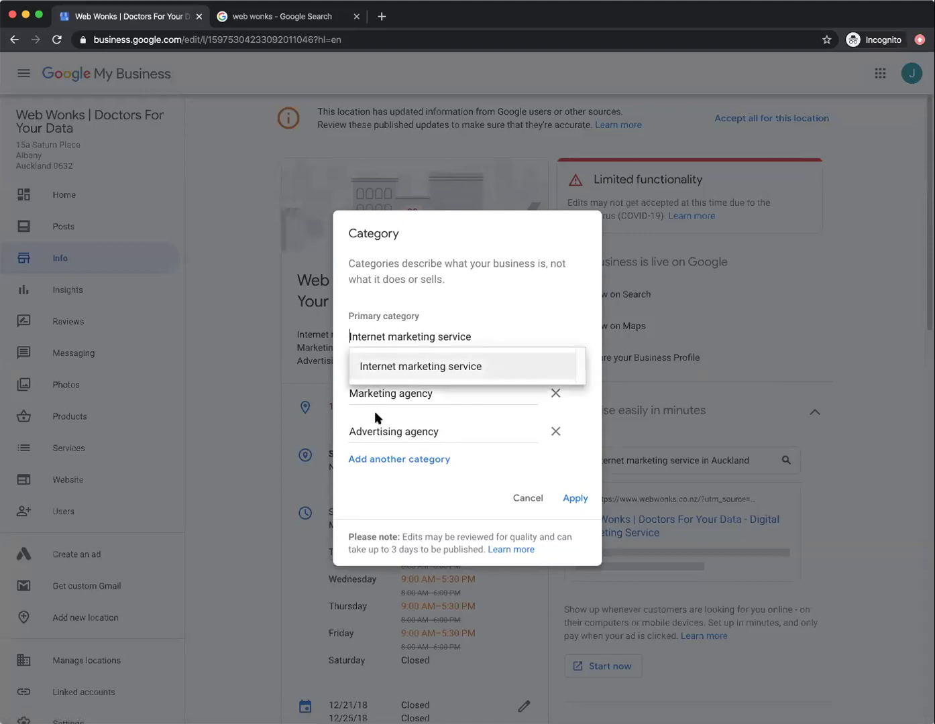
pyautogui.click(336, 434)
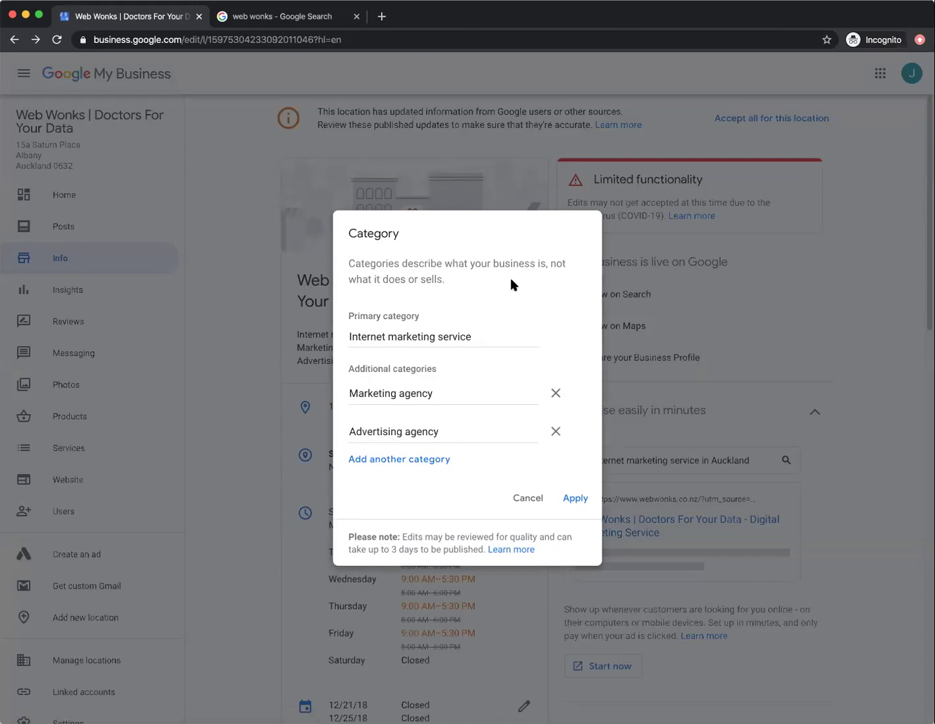
pyautogui.click(528, 497)
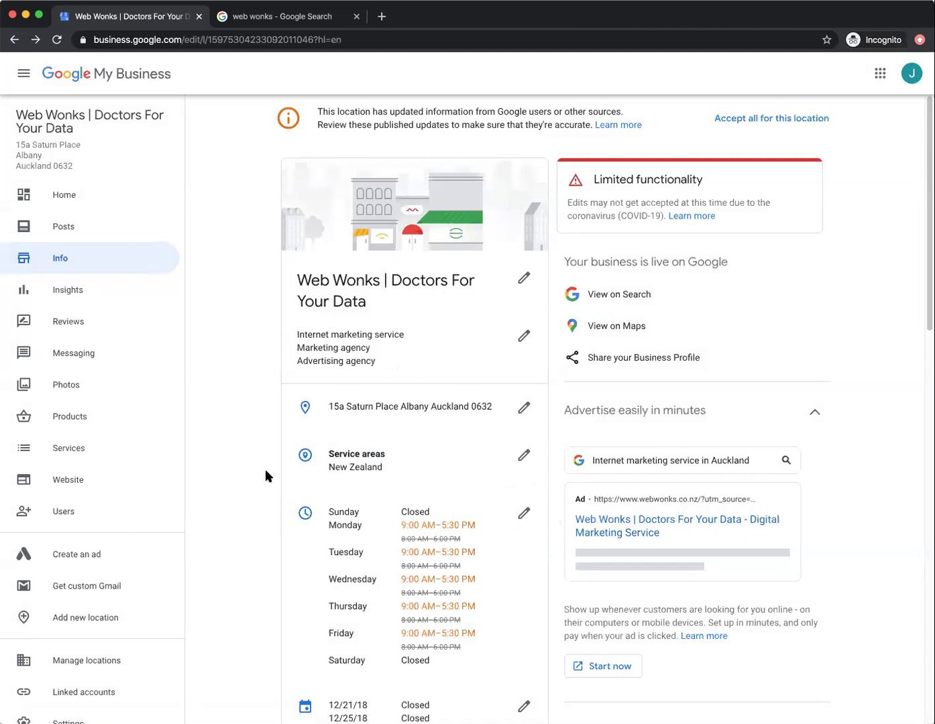
# View the service area settings and close them without applying changes.
pyautogui.scroll(-3, 246, 472)
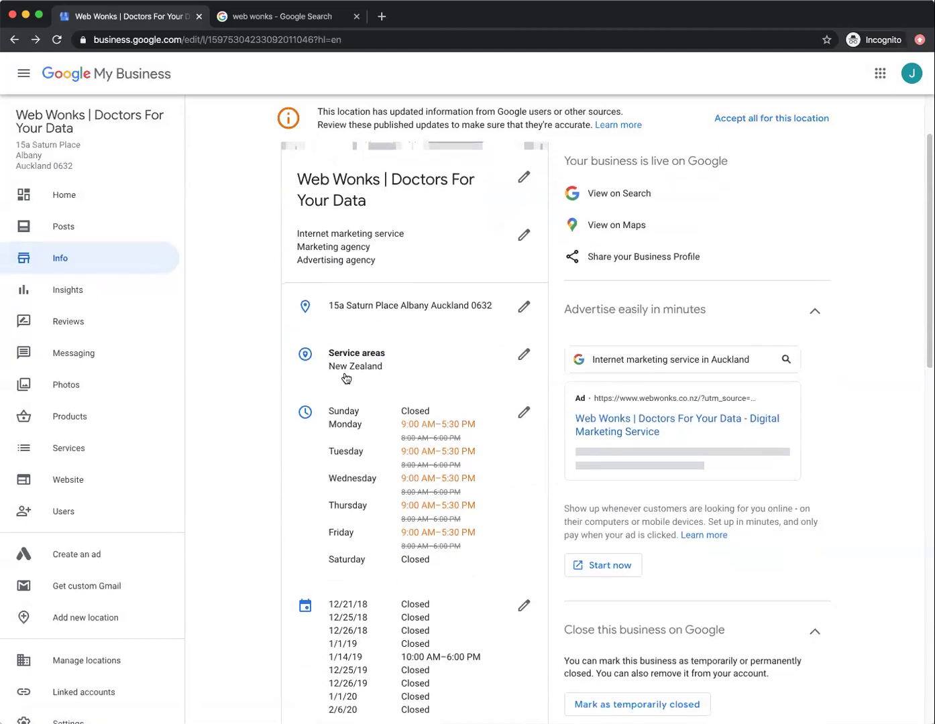
pyautogui.click(522, 357)
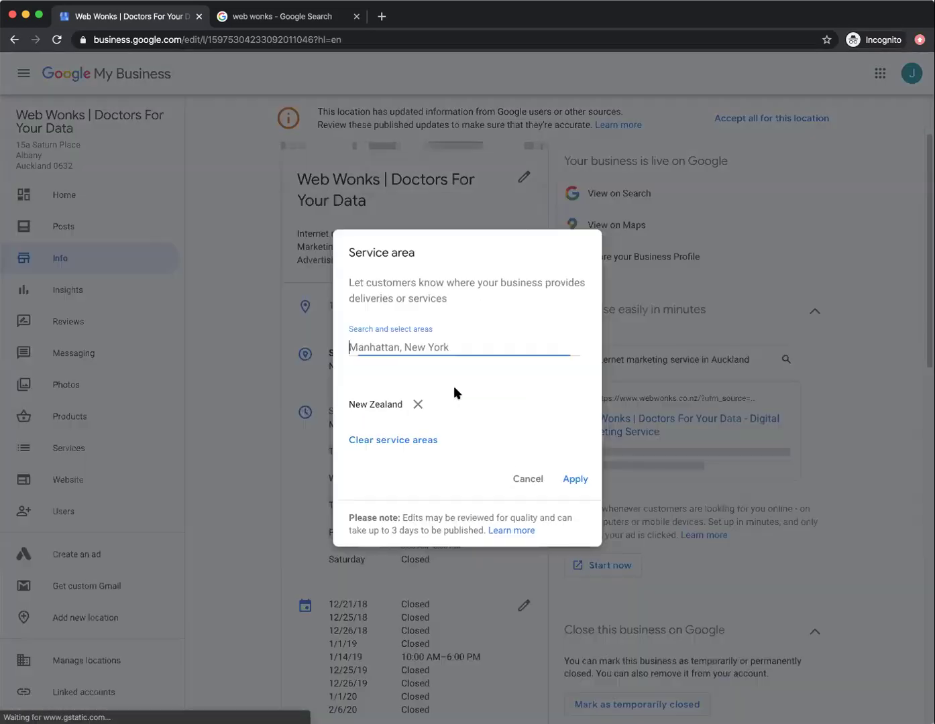
pyautogui.click(527, 479)
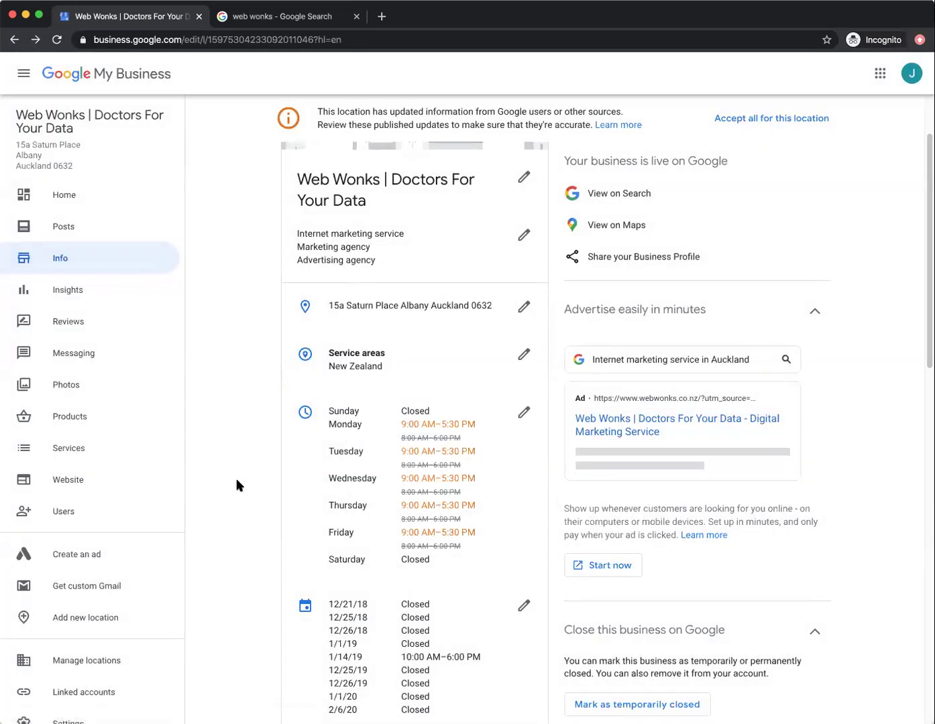
# Review the remaining profile information: opening hours, special hours, phone numbers, website, products, services, highlights, business description and opening date.
pyautogui.scroll(-2, 237, 481)
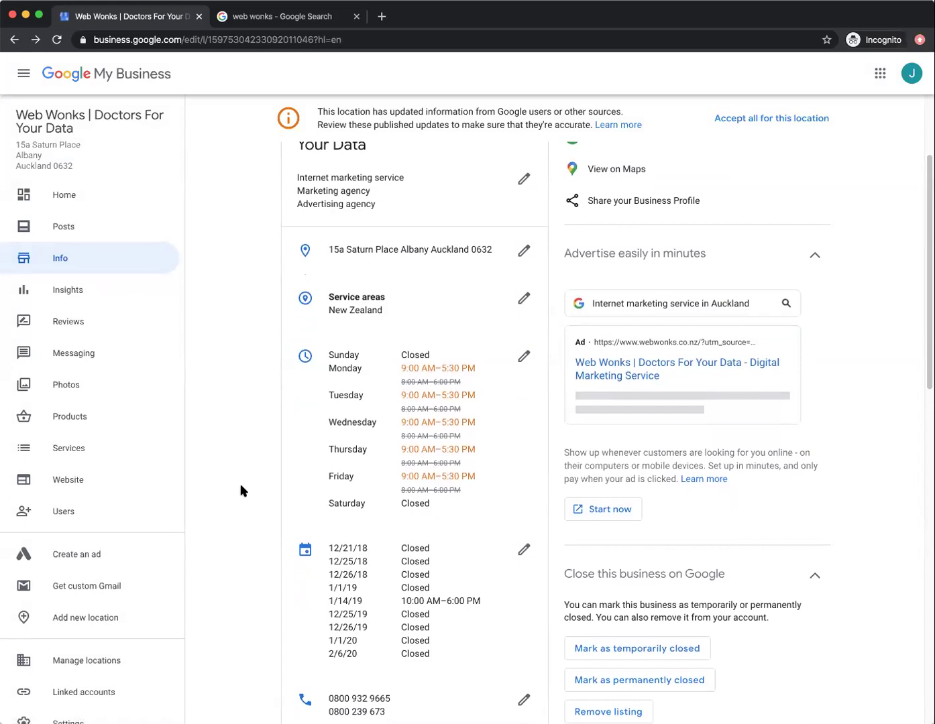
pyautogui.scroll(-2, 243, 496)
pyautogui.scroll(-1, 241, 496)
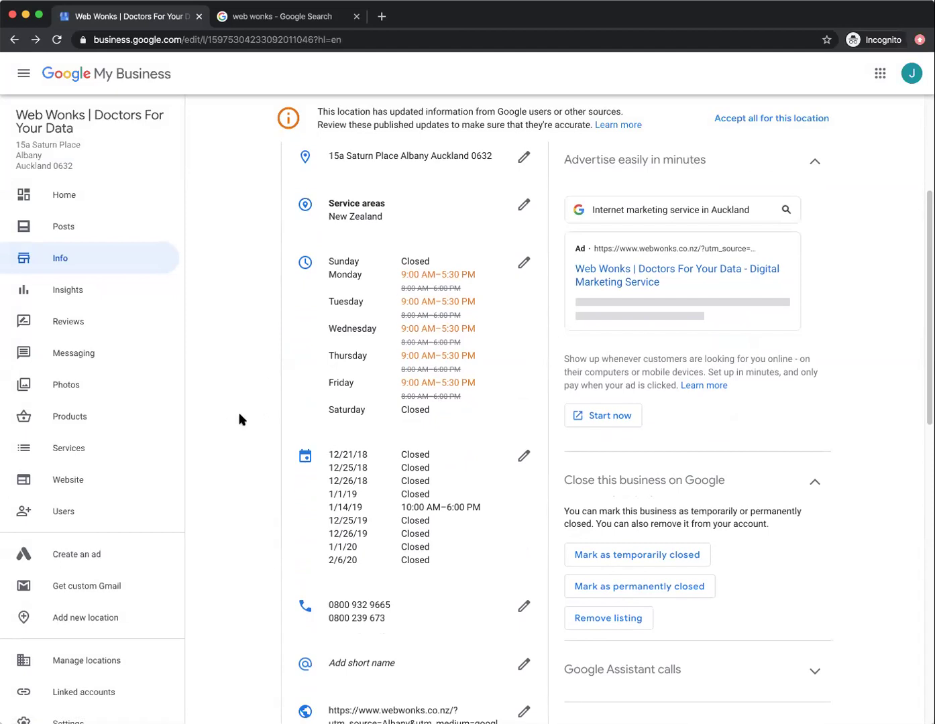
pyautogui.scroll(-5, 241, 419)
pyautogui.scroll(-4, 242, 419)
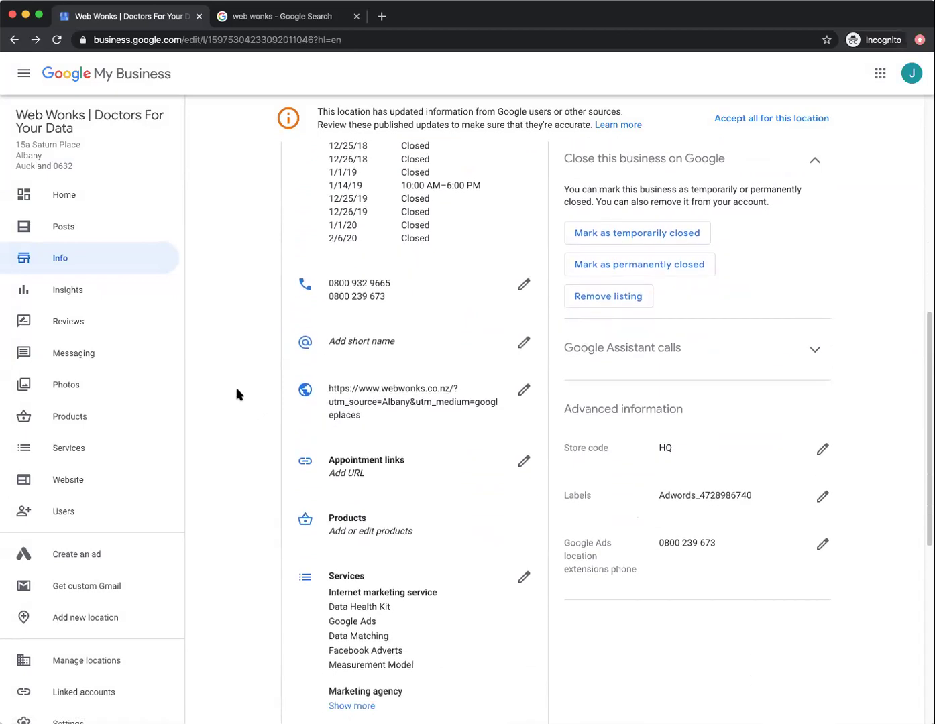
pyautogui.scroll(-3, 237, 395)
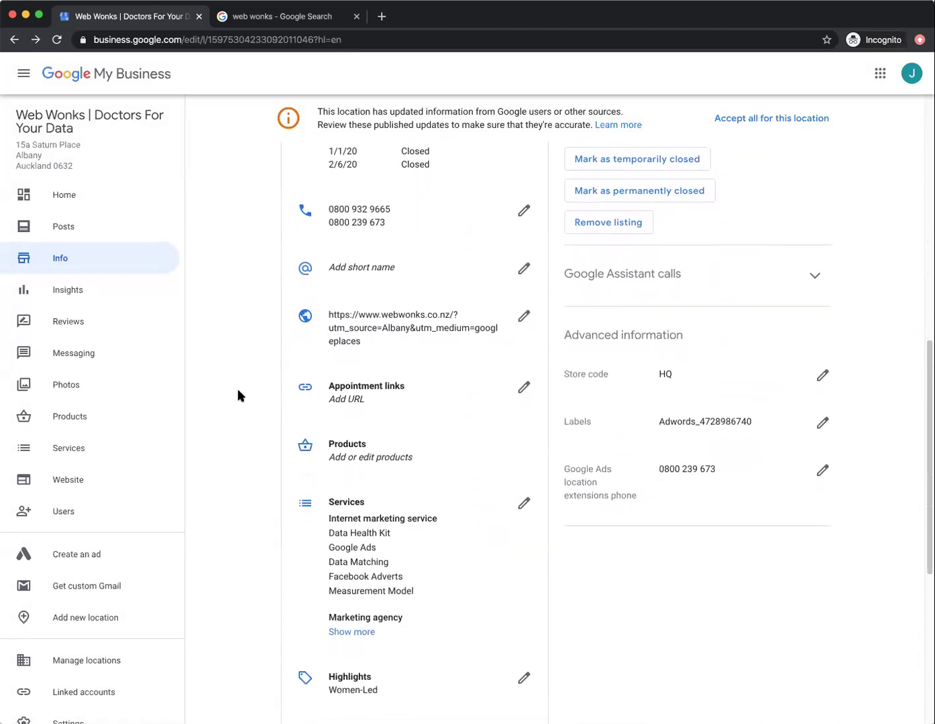
pyautogui.scroll(1, 237, 396)
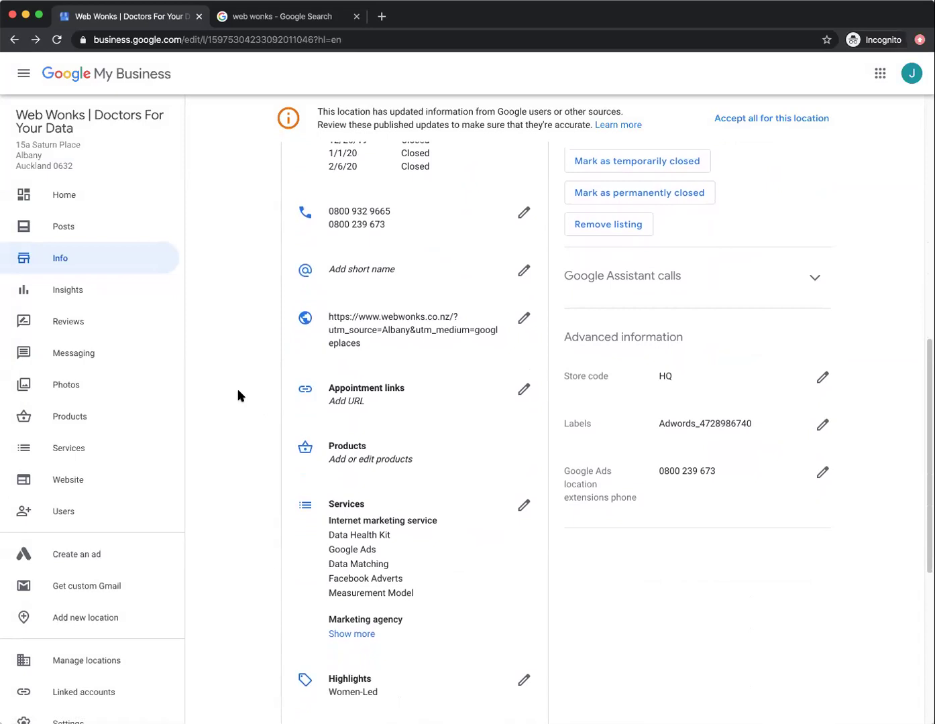
pyautogui.scroll(-2, 244, 431)
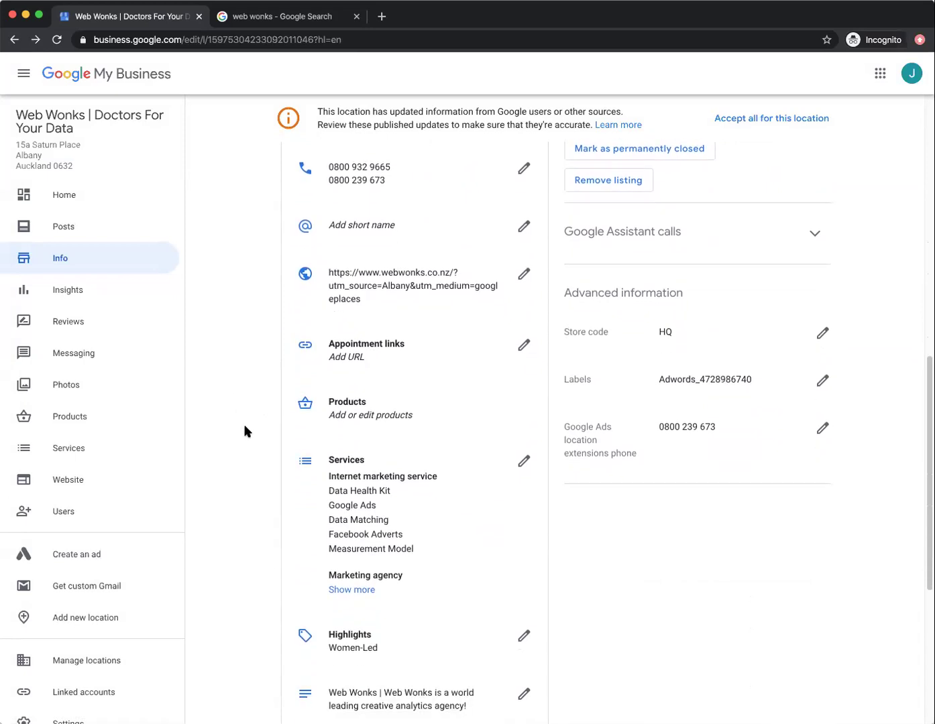
pyautogui.scroll(-3, 245, 430)
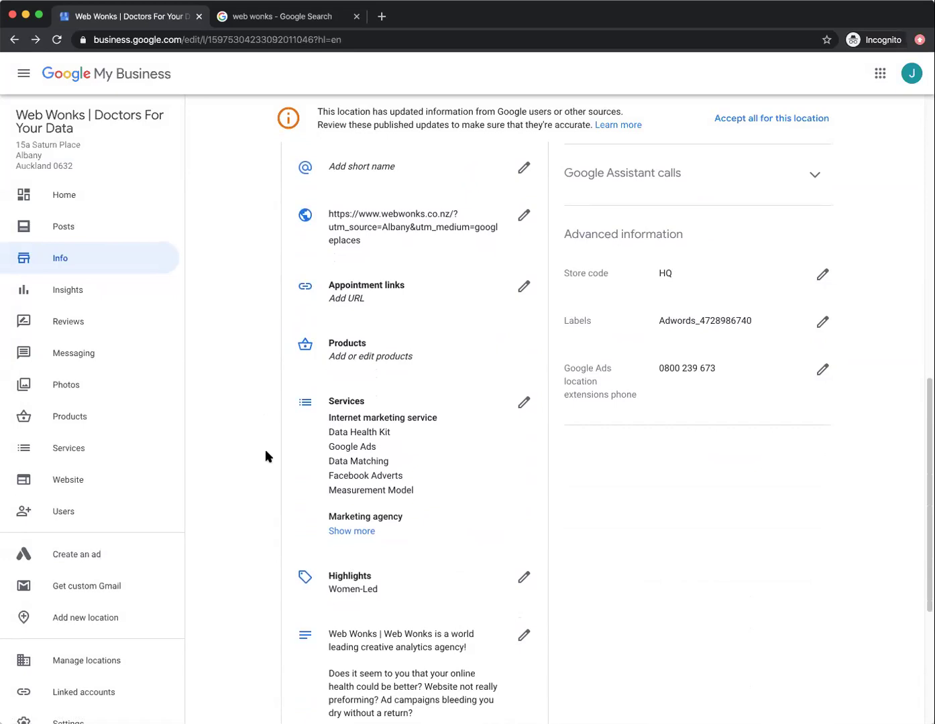
pyautogui.scroll(-10, 265, 457)
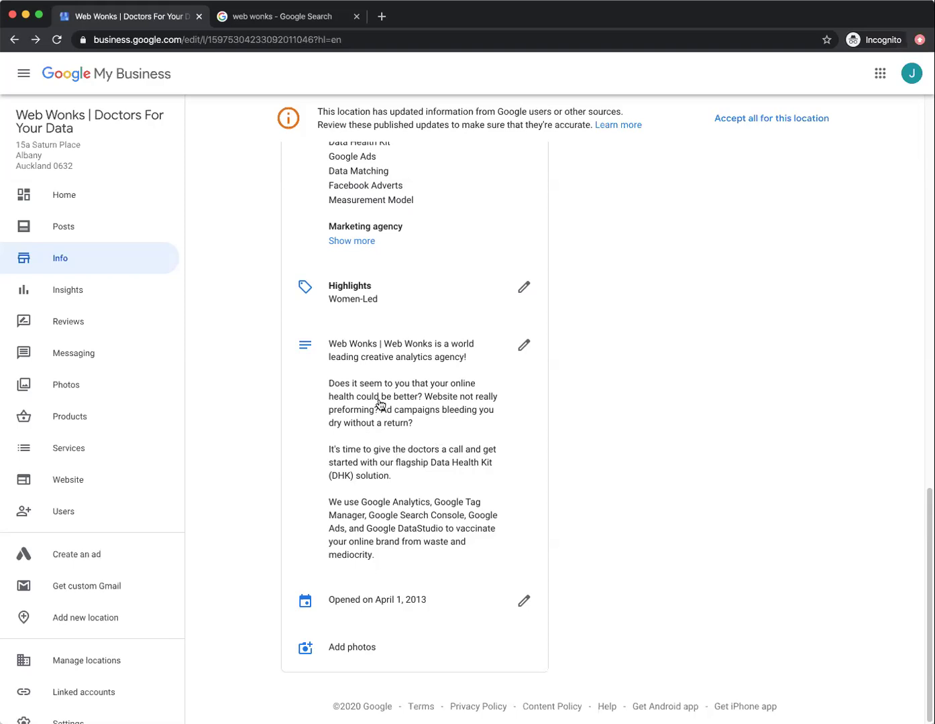
# Compare the business description on the Google Search listing with the profile's description setting, closing the setting without applying changes.
pyautogui.click(285, 17)
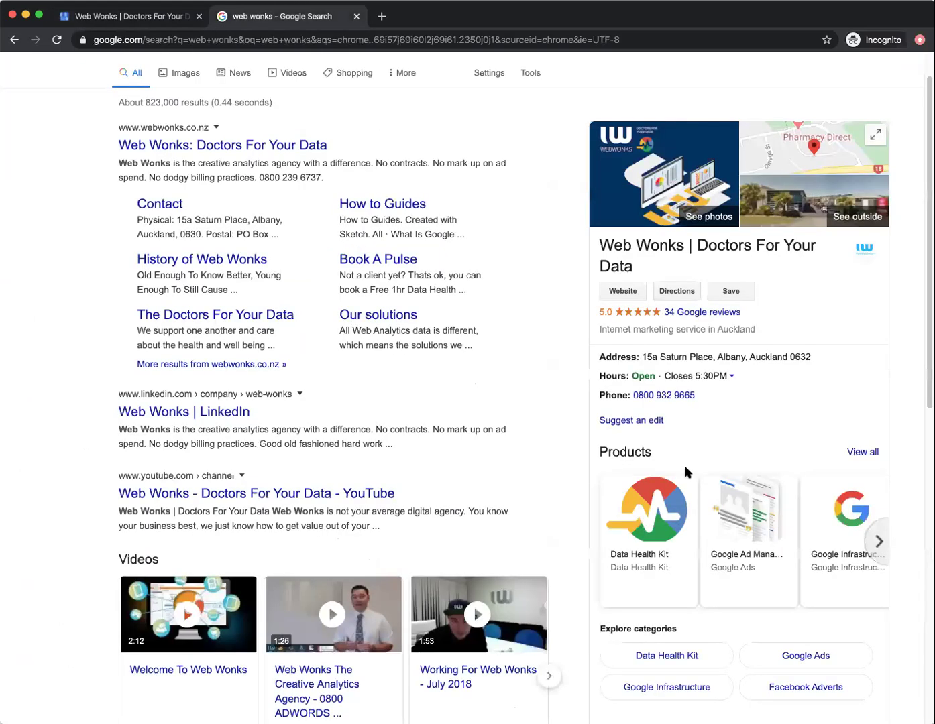
pyautogui.scroll(-8, 685, 470)
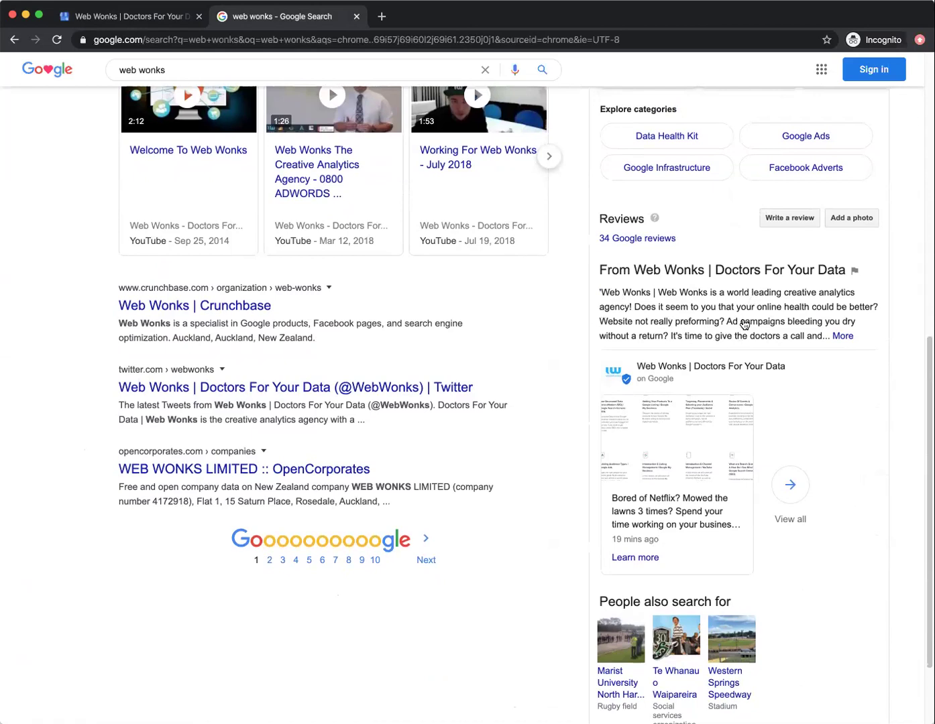
pyautogui.click(127, 16)
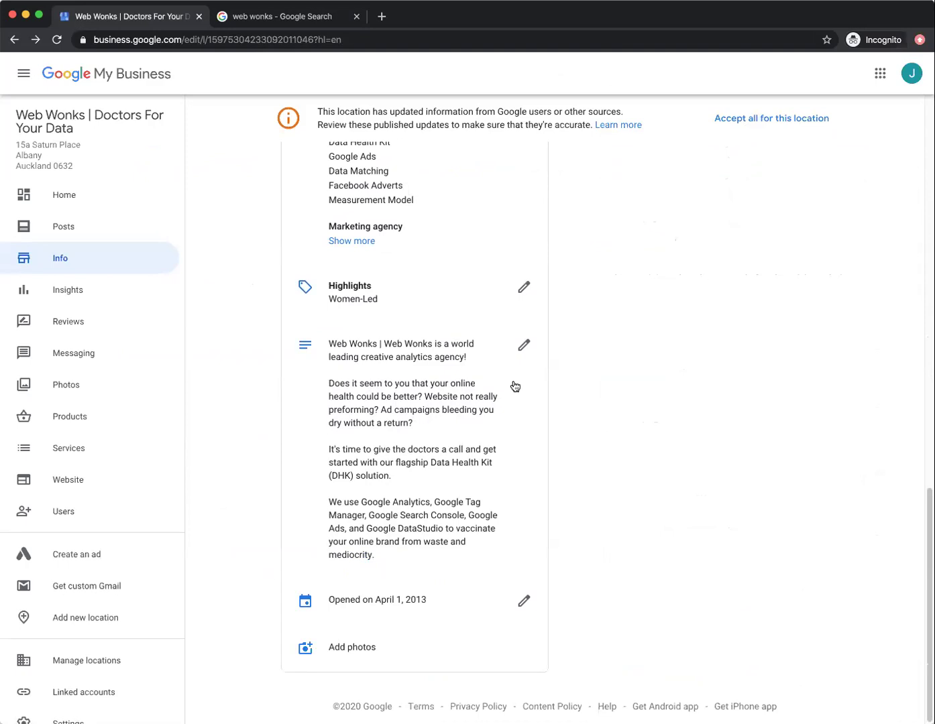
pyautogui.click(516, 408)
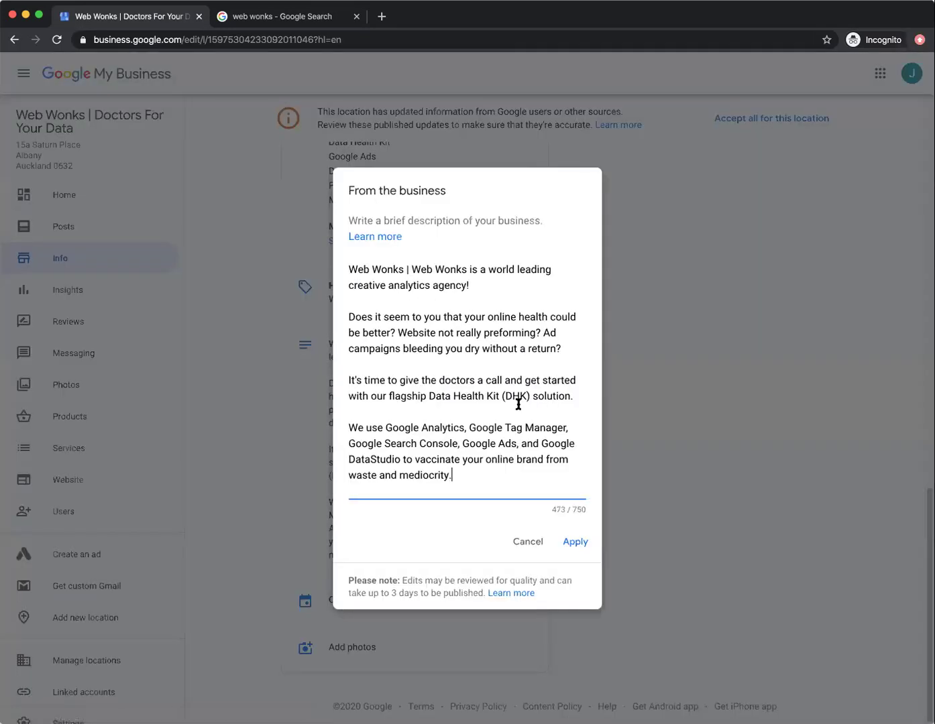
pyautogui.click(529, 543)
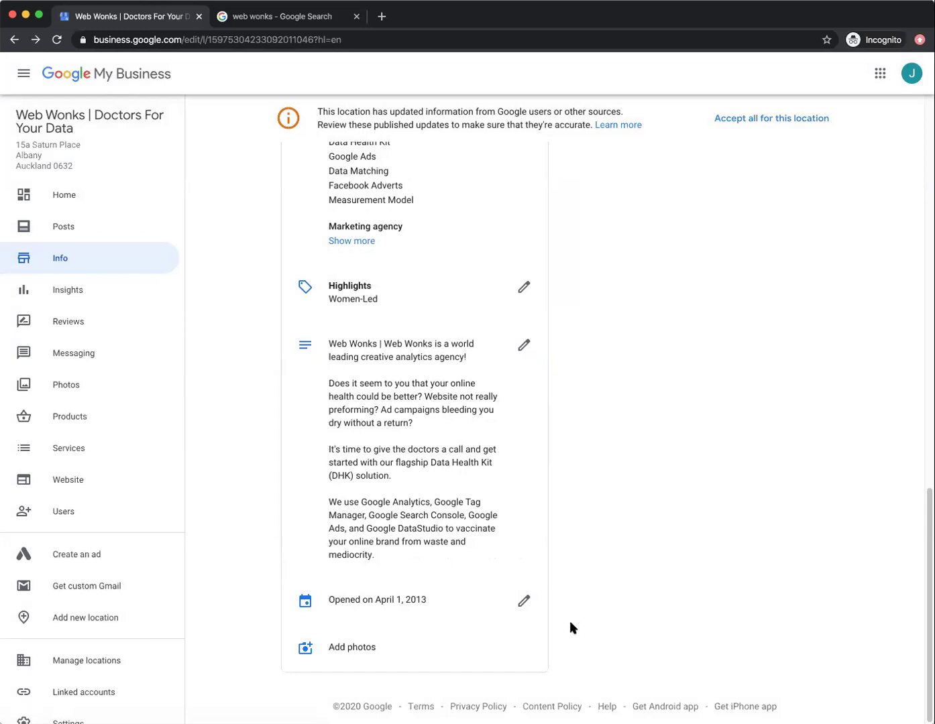
# Review the Info section's options for closing the business on Google, its advanced information and its opening hours.
pyautogui.scroll(7, 569, 624)
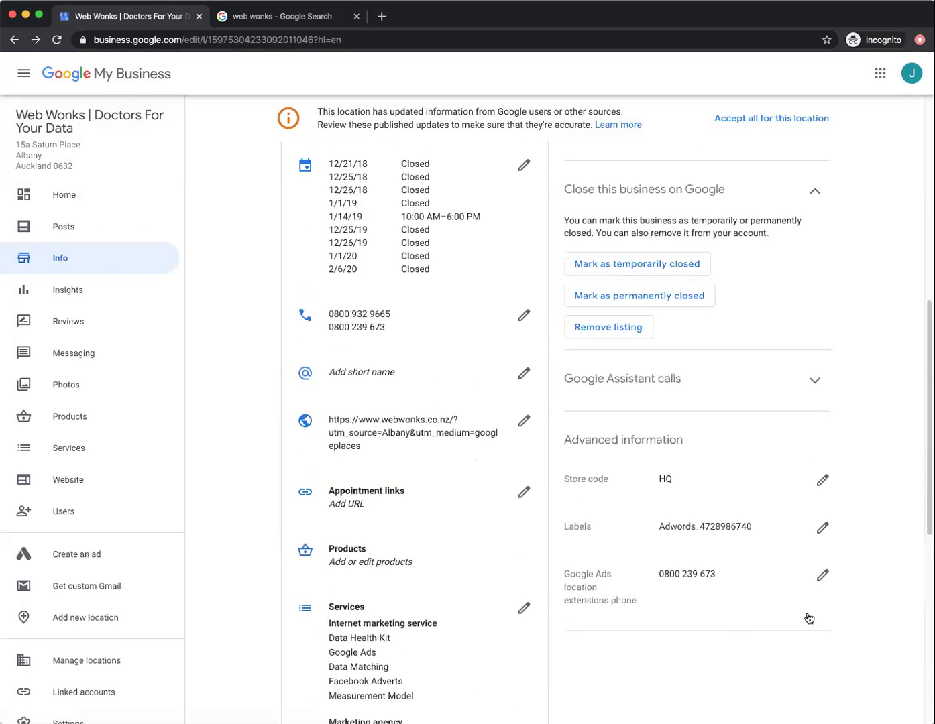
pyautogui.scroll(6, 882, 598)
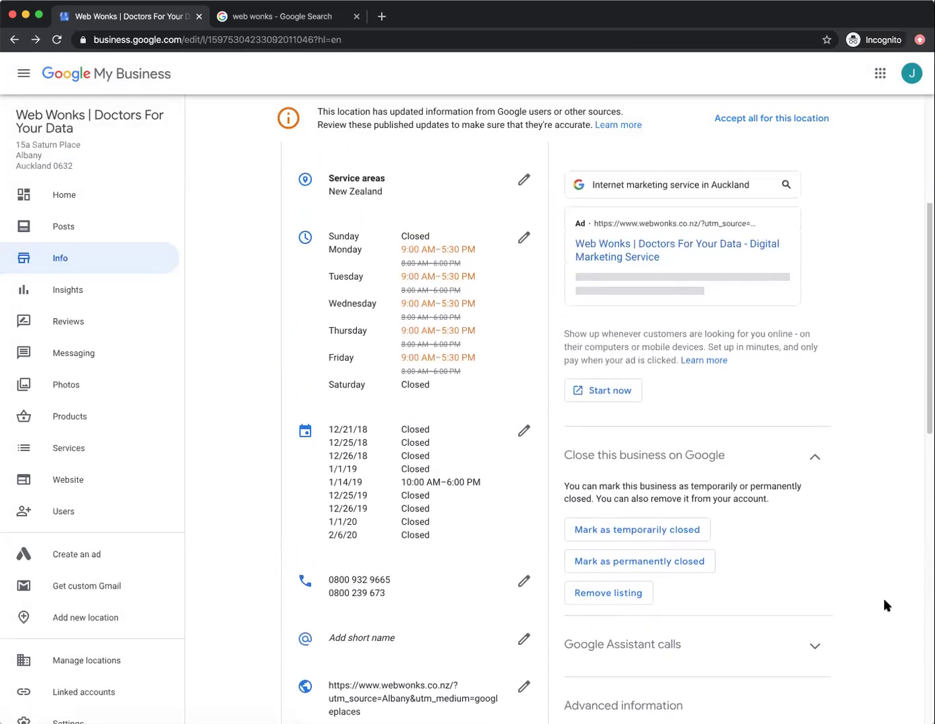
pyautogui.scroll(3, 883, 598)
pyautogui.scroll(-6, 886, 601)
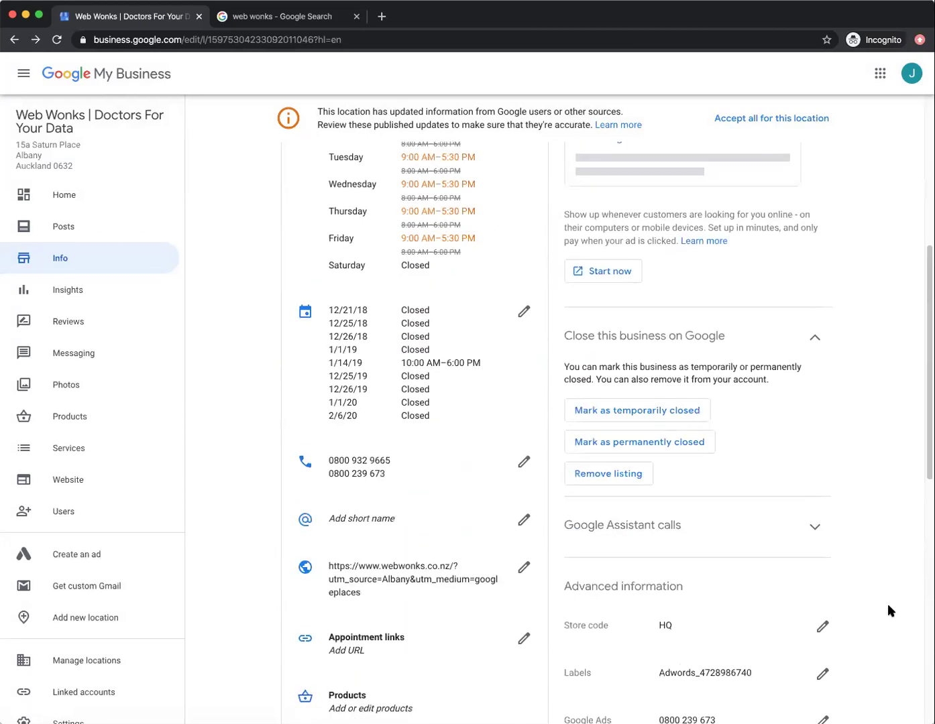
pyautogui.scroll(6, 889, 607)
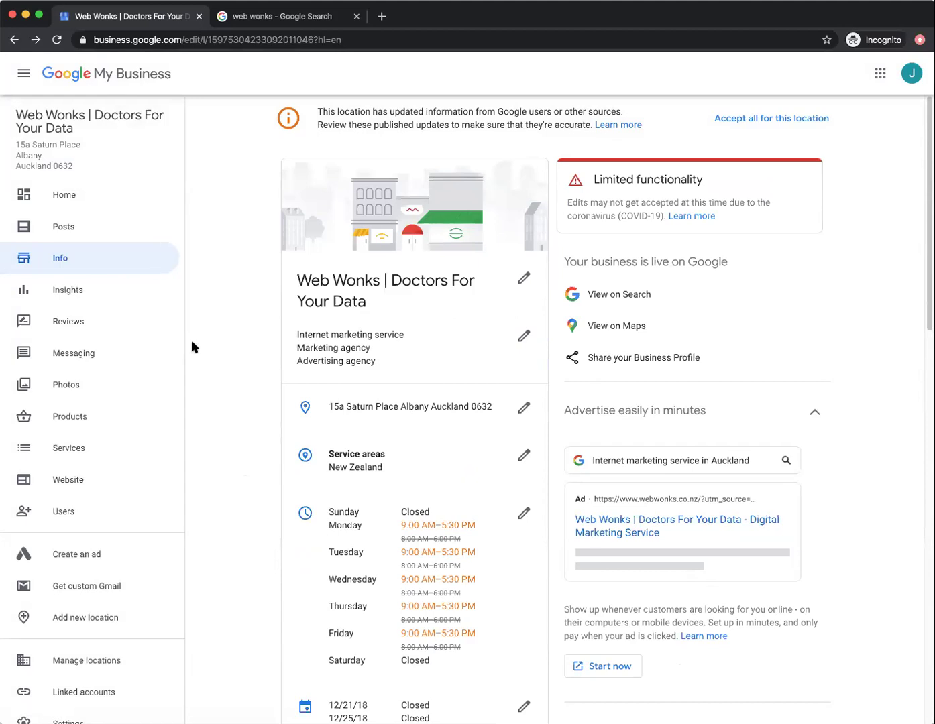
# Open the profile's Insights section and check the business's public Google Search listing alongside it.
pyautogui.click(103, 296)
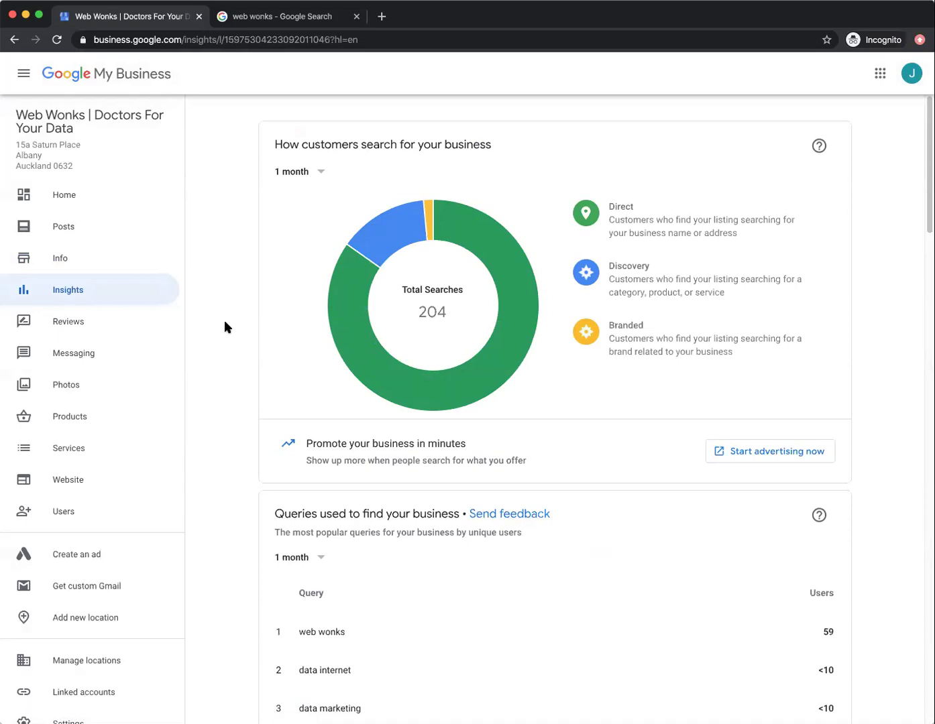
pyautogui.click(306, 16)
pyautogui.scroll(8, 836, 393)
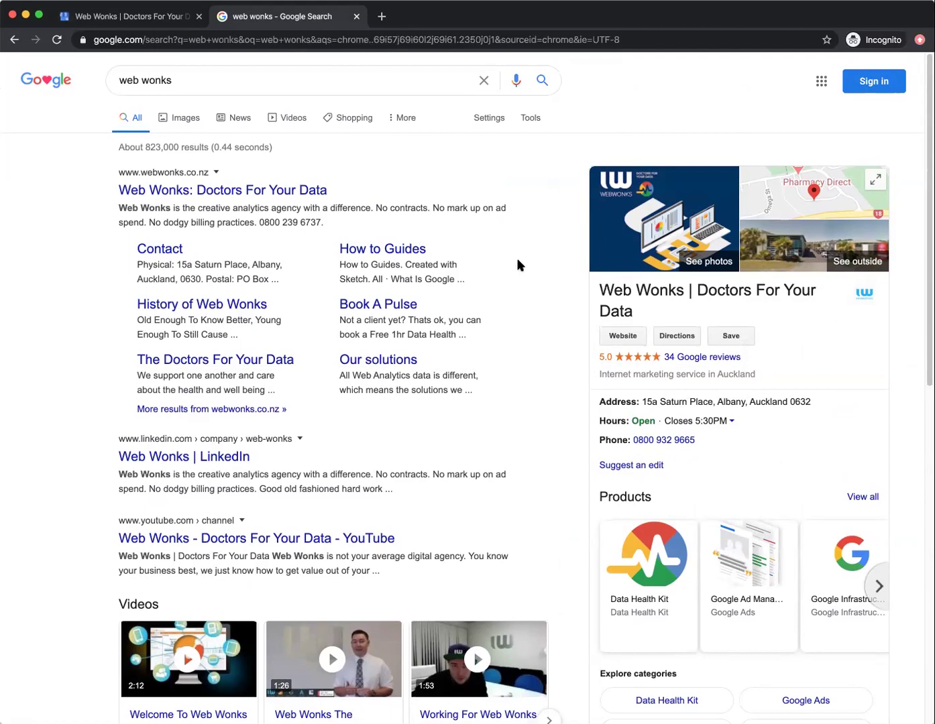
pyautogui.click(138, 20)
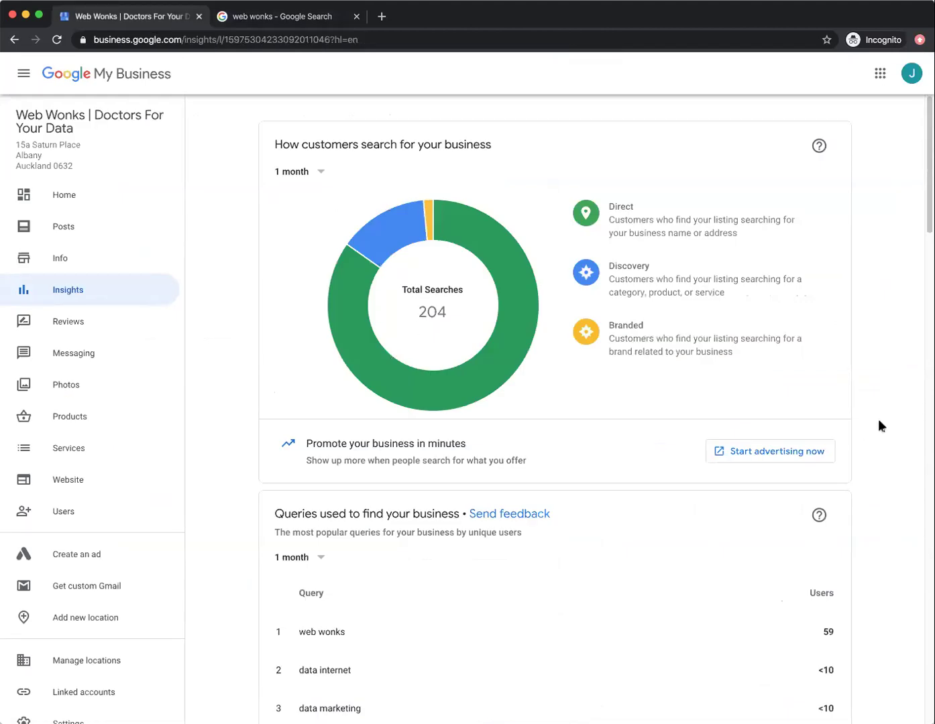
# Set the period of the chart on how customers search for the business to 1 quarter.
pyautogui.scroll(-1, 877, 421)
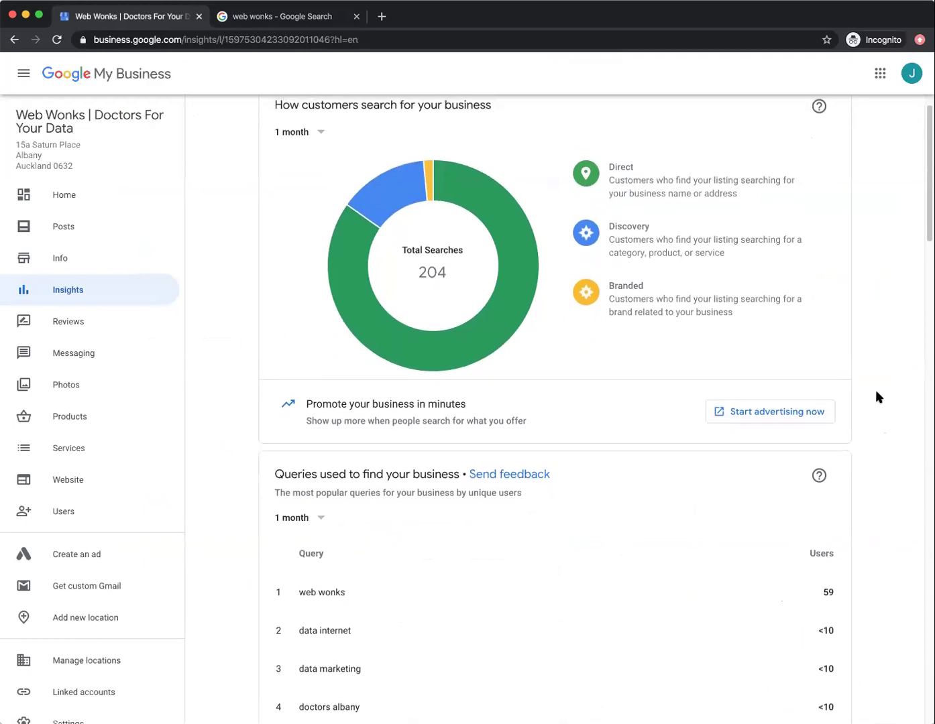
pyautogui.moveTo(402, 189)
pyautogui.click(304, 132)
pyautogui.click(300, 160)
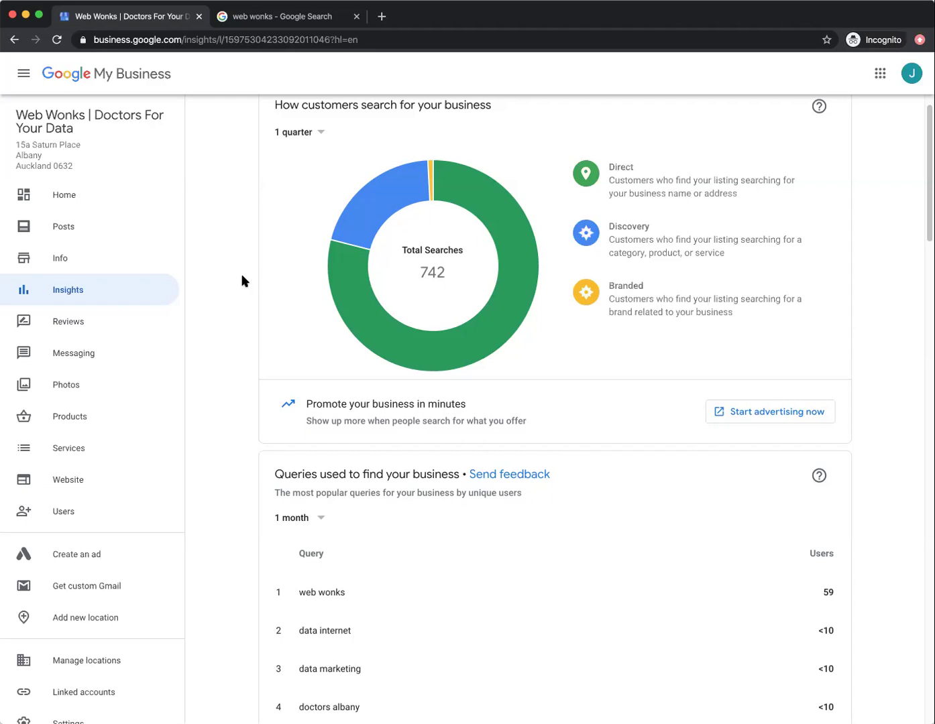
# Review the queries used to find the business and the charts for customer views and actions.
pyautogui.scroll(-5, 226, 314)
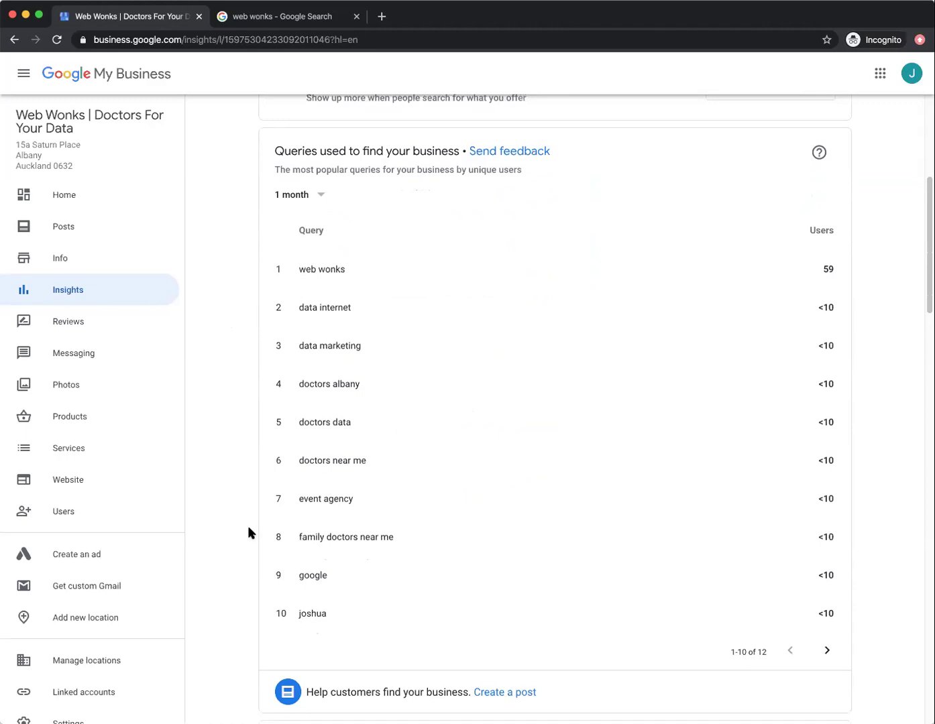
pyautogui.scroll(-5, 245, 547)
pyautogui.scroll(-5, 245, 550)
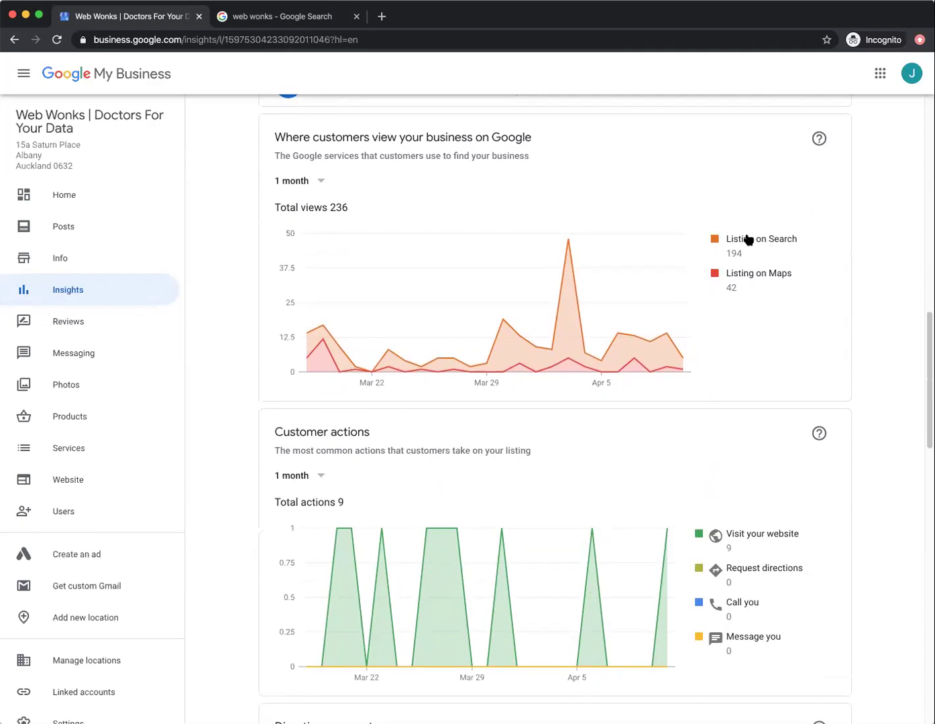
# View the business listing on Google Maps from its Google Search results, returning to Insights.
pyautogui.click(302, 17)
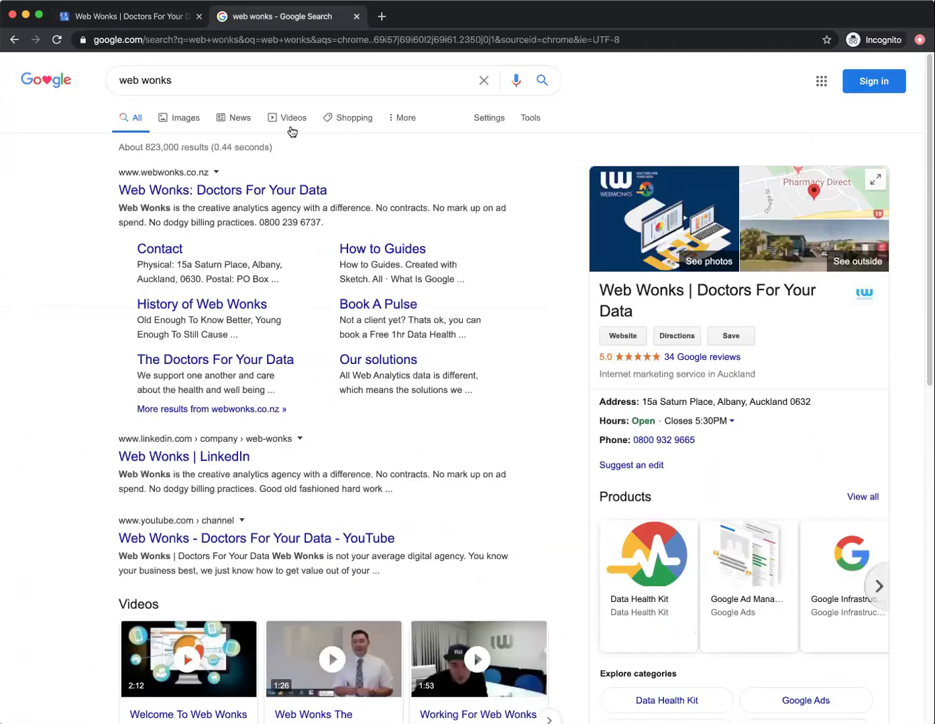
pyautogui.click(405, 118)
pyautogui.click(401, 144)
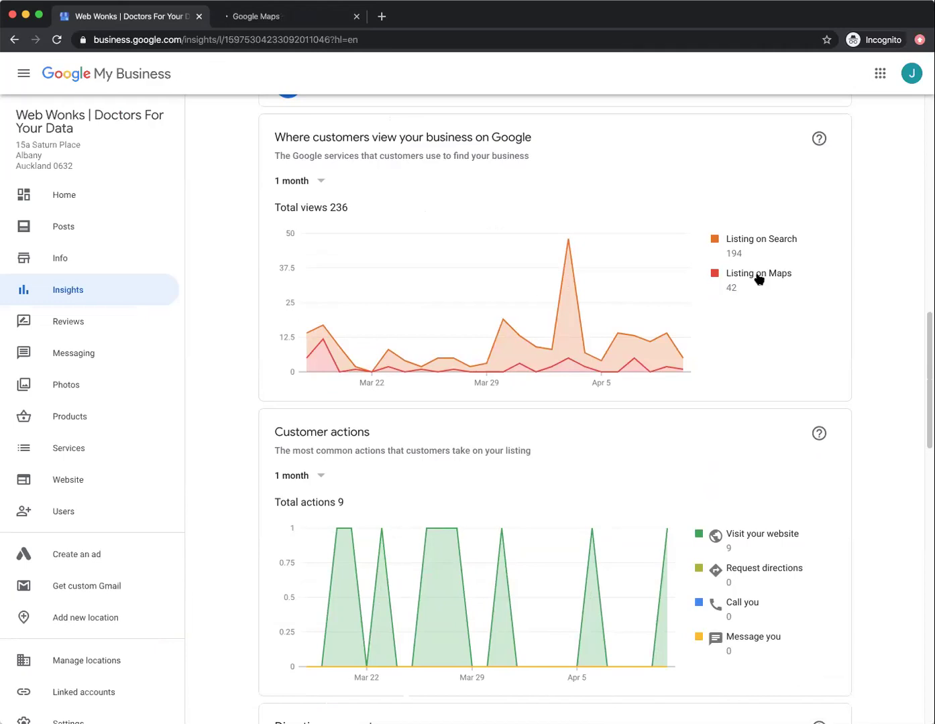
pyautogui.click(288, 16)
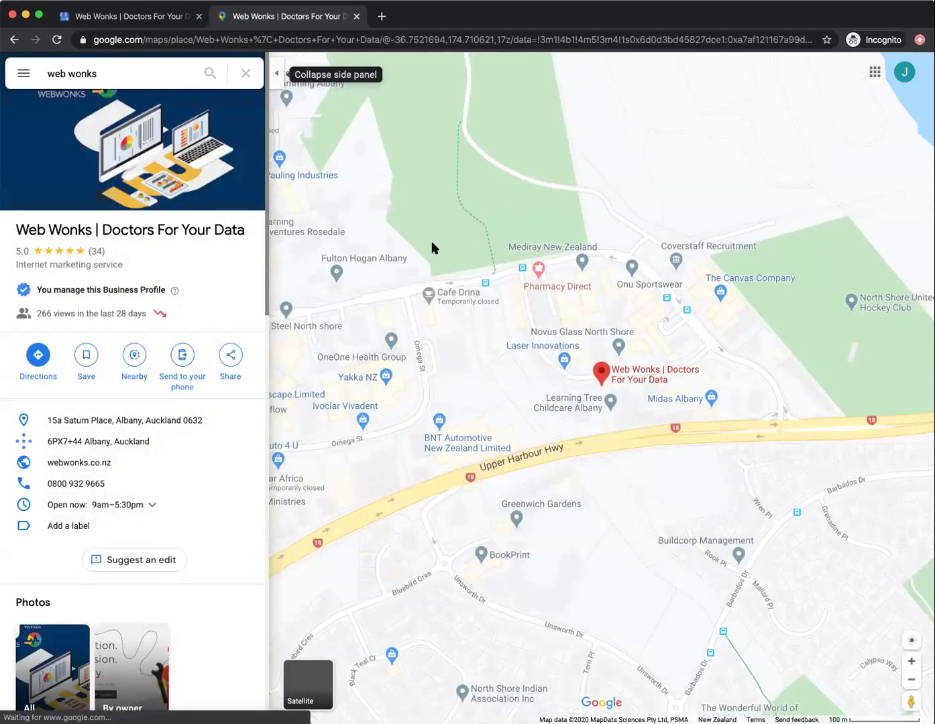
pyautogui.click(117, 17)
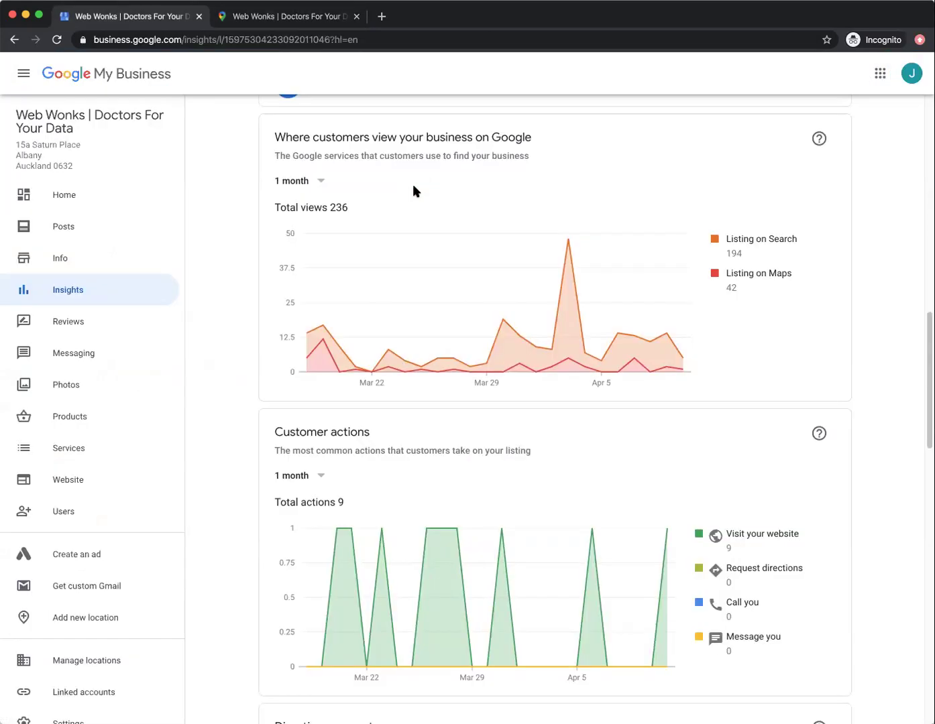
# Examine the Customer actions chart and the Directions requests map in Insights.
pyautogui.scroll(-5, 876, 413)
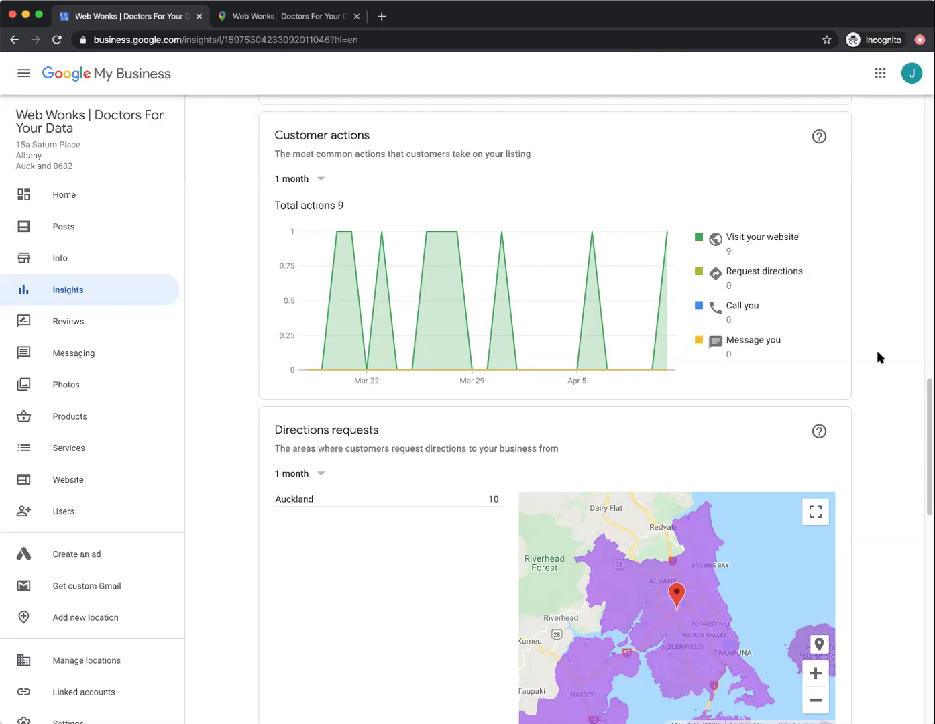
pyautogui.scroll(-3, 876, 362)
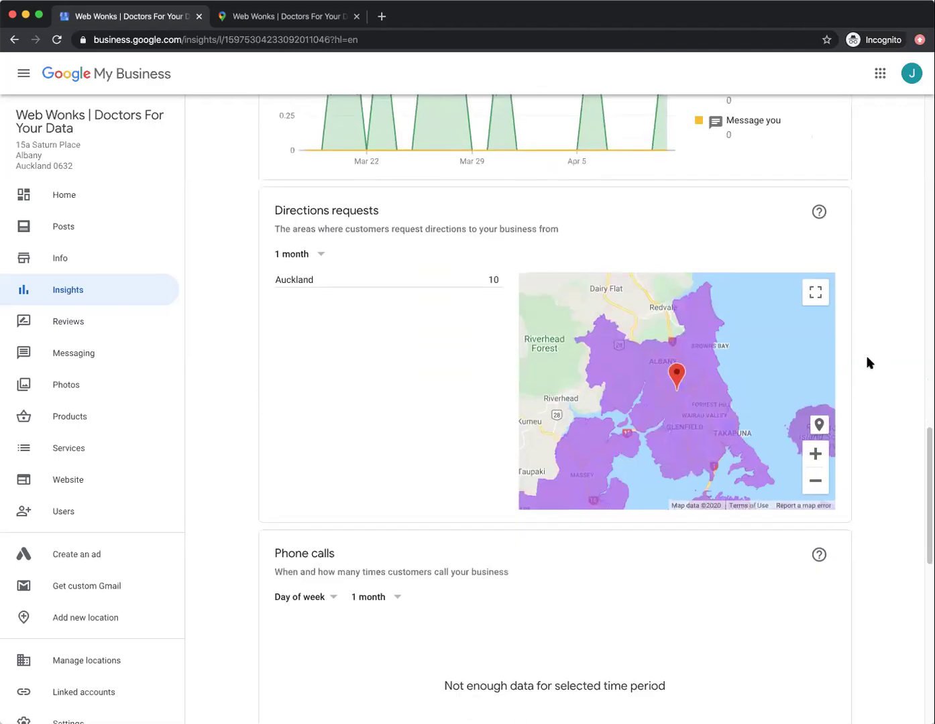
pyautogui.scroll(-2, 874, 369)
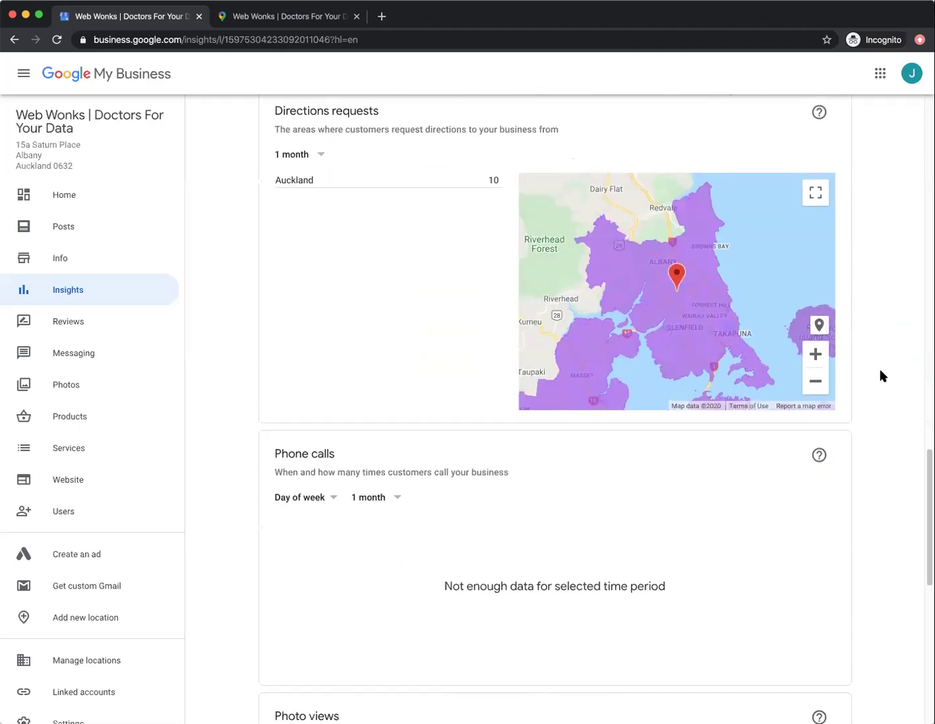
# Set the Phone calls chart's period to 1 quarter.
pyautogui.scroll(-3, 879, 369)
pyautogui.scroll(-1, 889, 375)
pyautogui.click(393, 258)
pyautogui.click(381, 284)
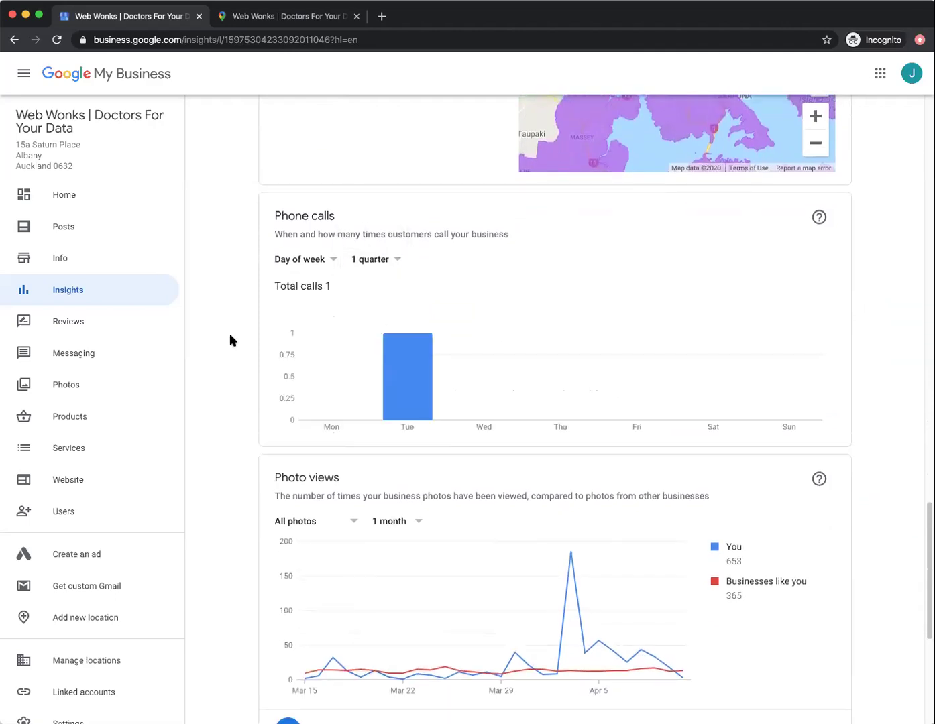
# Review the phone call chart and the Photo views and Photo quantity comparisons with similar businesses.
pyautogui.moveTo(404, 363)
pyautogui.scroll(-3, 235, 385)
pyautogui.scroll(-2, 235, 381)
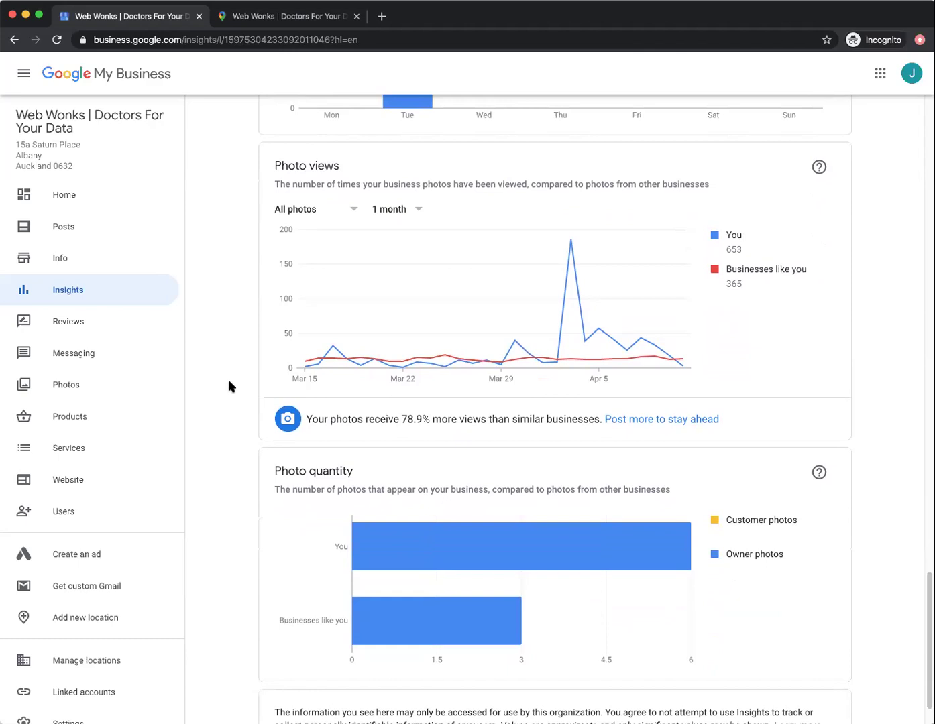
pyautogui.scroll(-1, 230, 381)
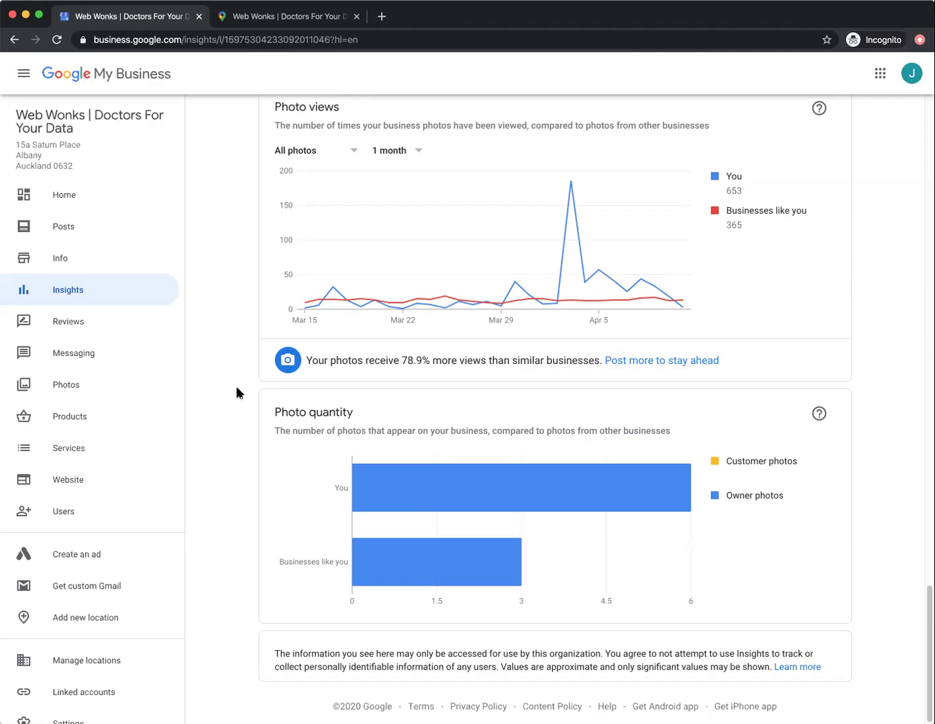
pyautogui.scroll(10, 224, 362)
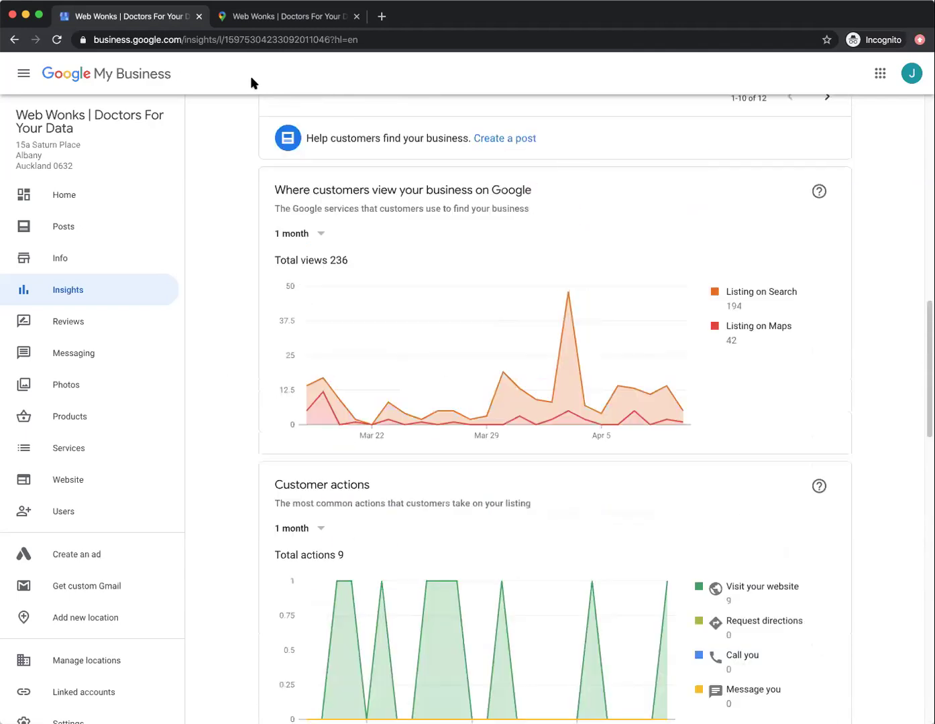
# Go back from Google Maps to the web wonks Google Search results, then switch to the Insights page.
pyautogui.click(254, 18)
pyautogui.click(15, 40)
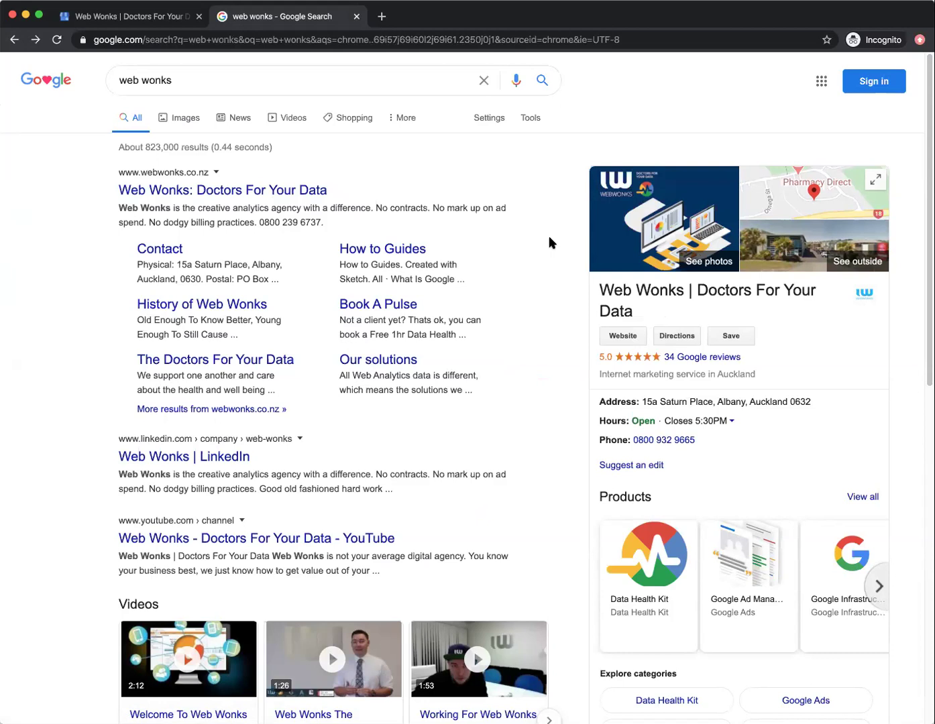
pyautogui.click(114, 21)
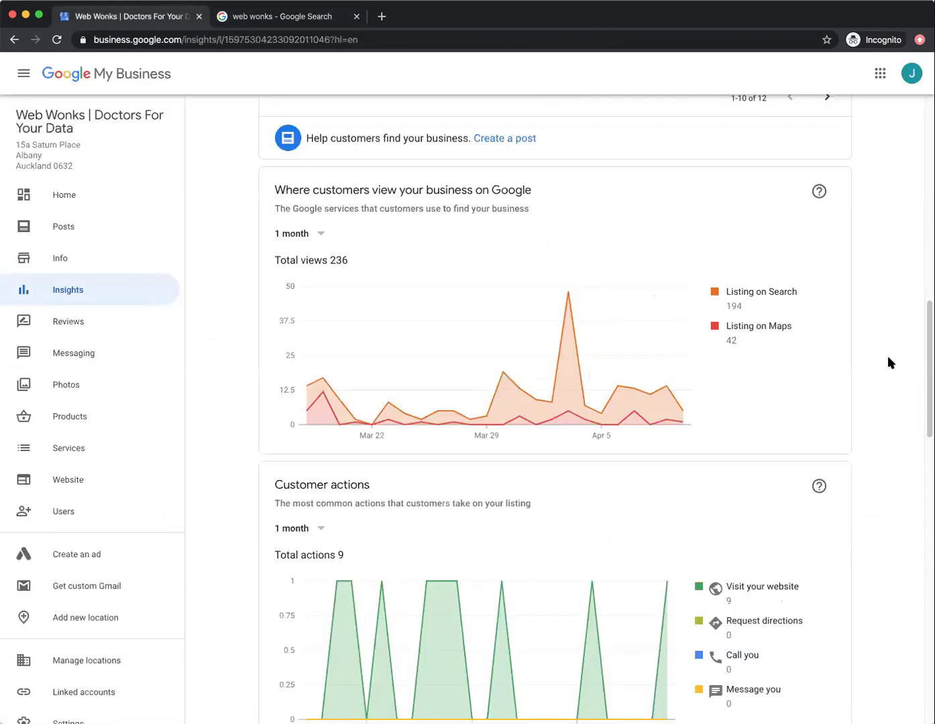
# Revisit the profile's Home, Info and Insights sections in turn.
pyautogui.click(79, 201)
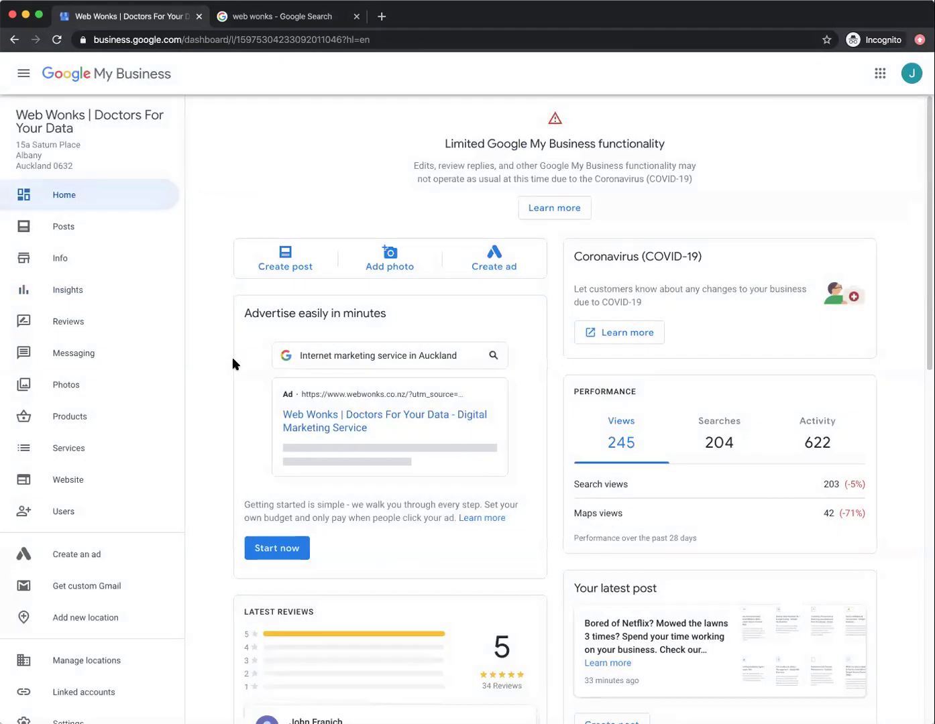
pyautogui.click(84, 260)
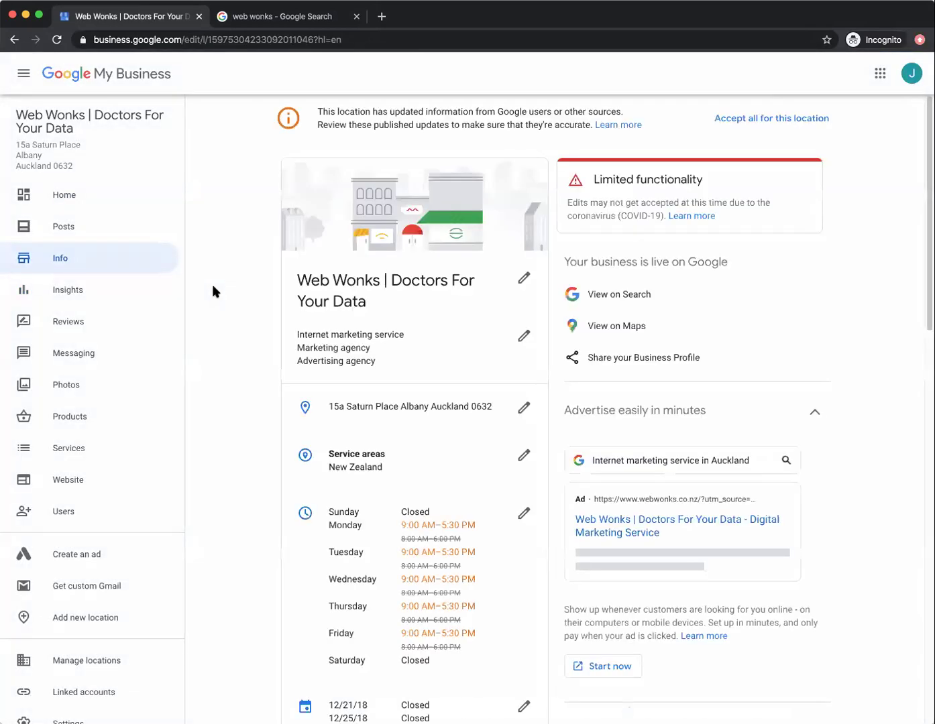
pyautogui.click(127, 291)
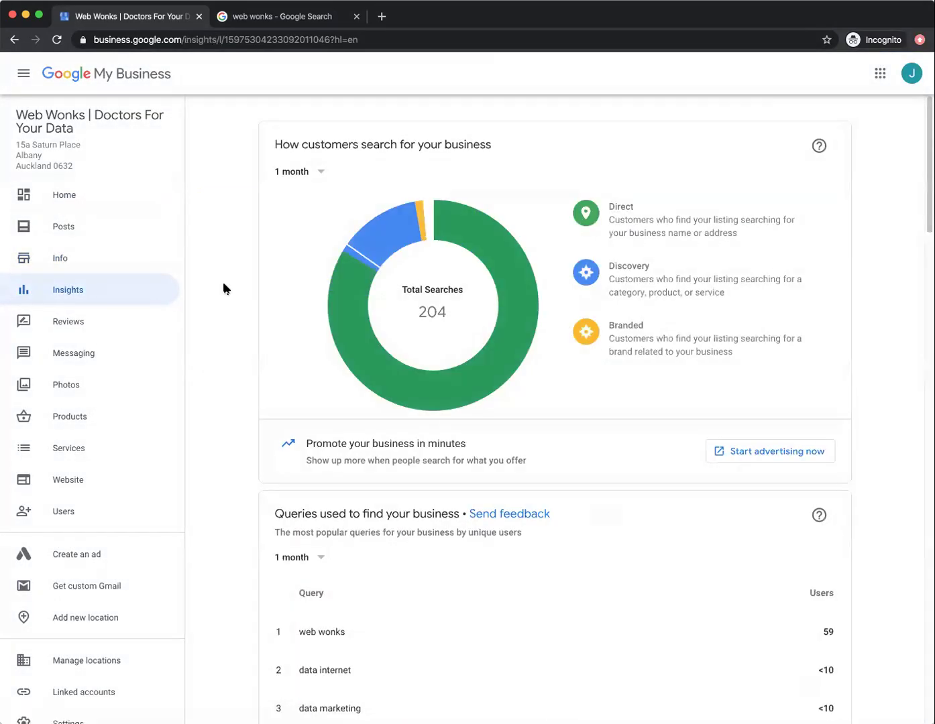